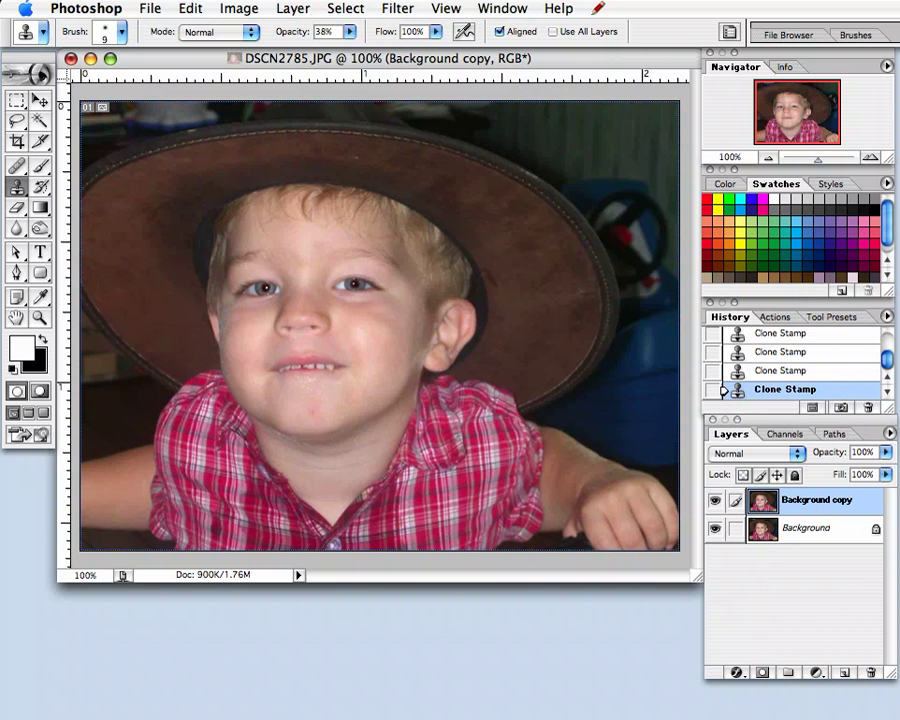
# Duplicate the Background copy layer and hide the Background copy and Background layers beneath it
pyautogui.moveTo(815, 500); pyautogui.dragTo(845, 673)
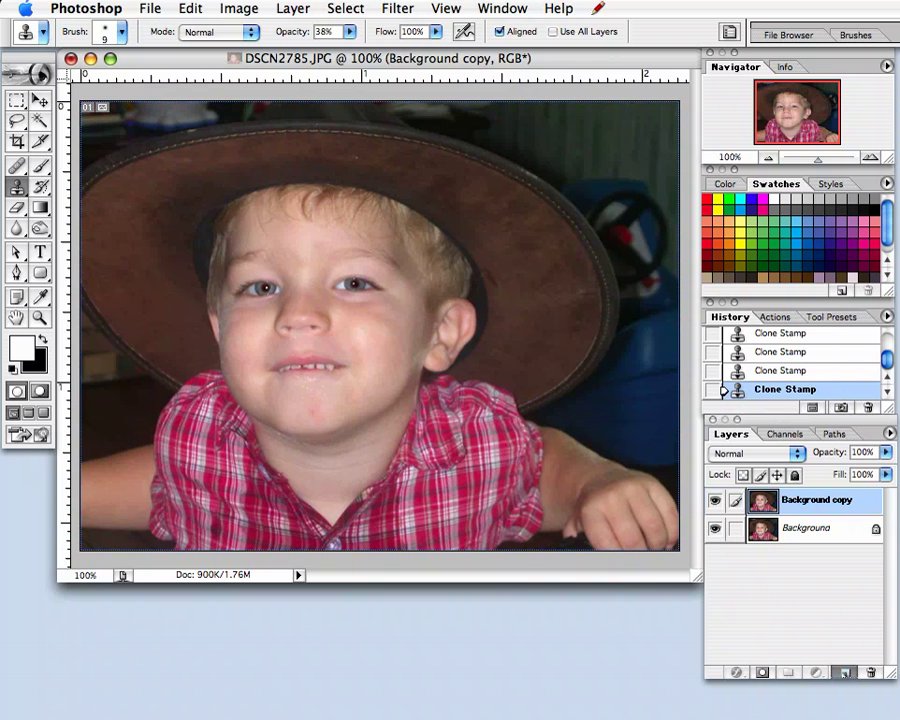
pyautogui.moveTo(816, 499); pyautogui.dragTo(845, 673)
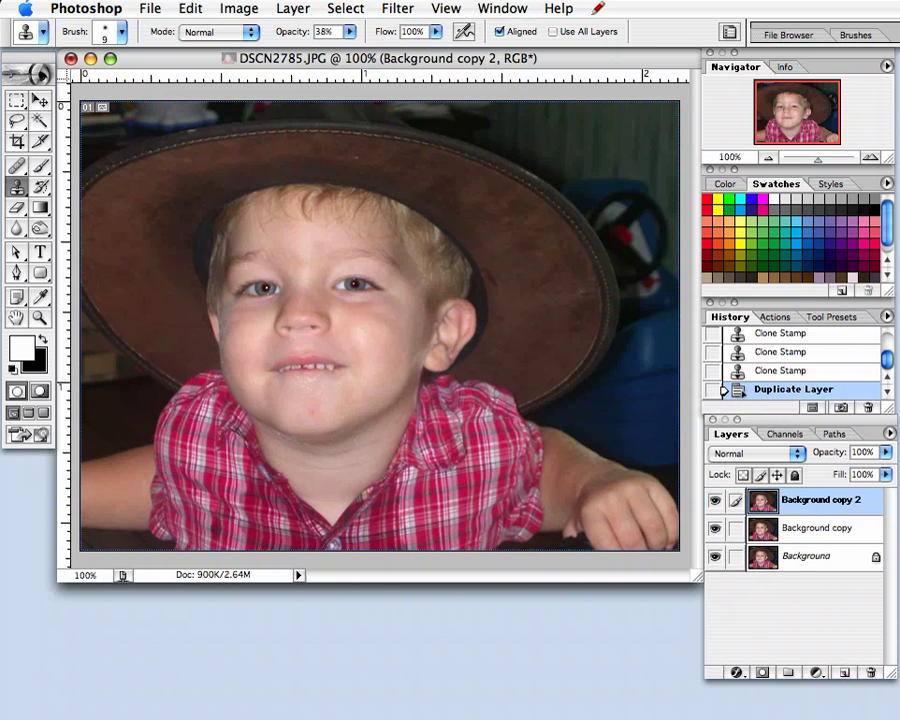
pyautogui.click(715, 528)
pyautogui.click(714, 556)
# Erase a strip of background along the outer edge of the hat brim near the photo's upper-left corner with the 19-pixel Eraser
pyautogui.click(16, 207)
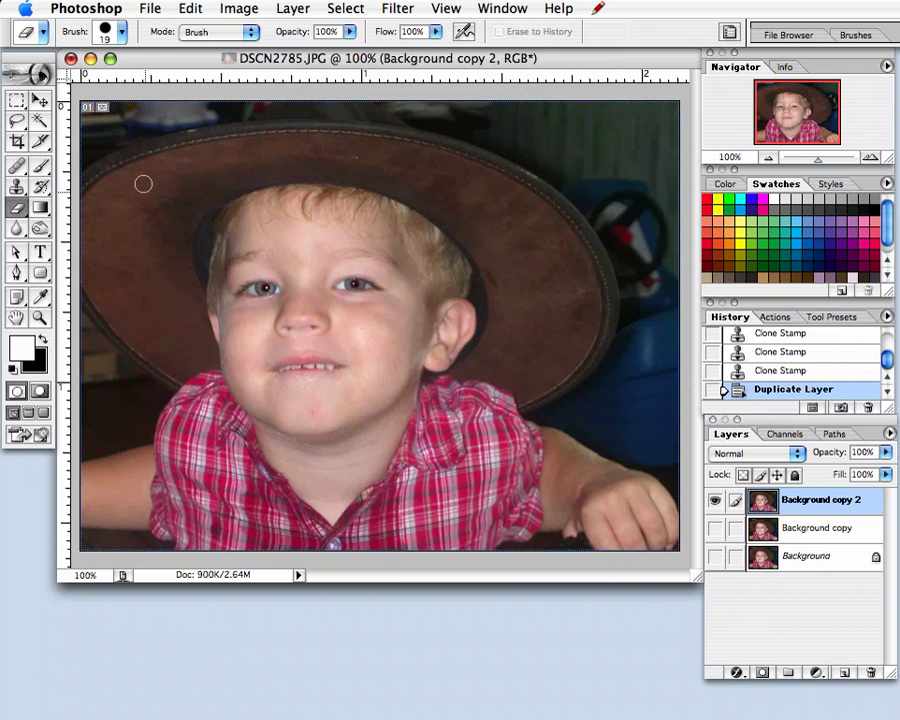
pyautogui.moveTo(82, 102); pyautogui.dragTo(184, 224)
pyautogui.click(115, 286)
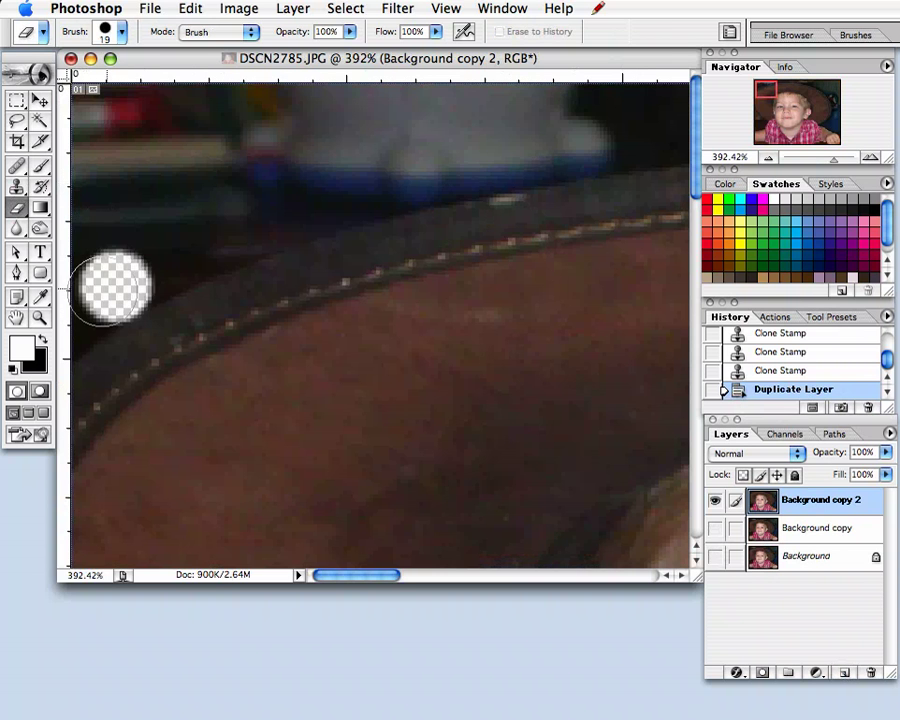
pyautogui.moveTo(110, 287)
pyautogui.mouseDown()
pyautogui.moveTo(62, 318)
pyautogui.moveTo(55, 335)
pyautogui.mouseUp()
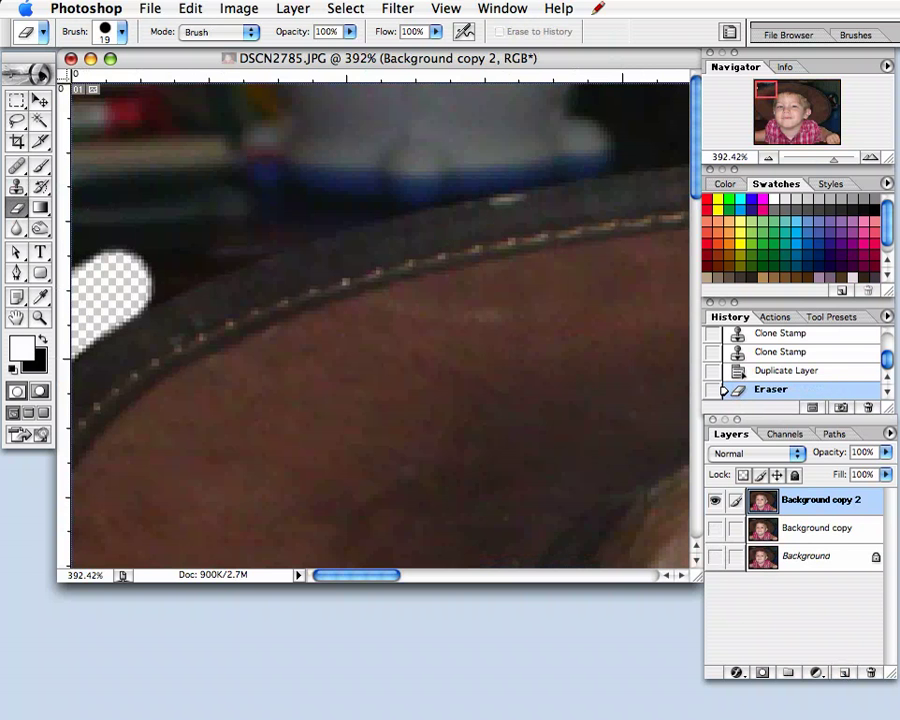
pyautogui.click(259, 222)
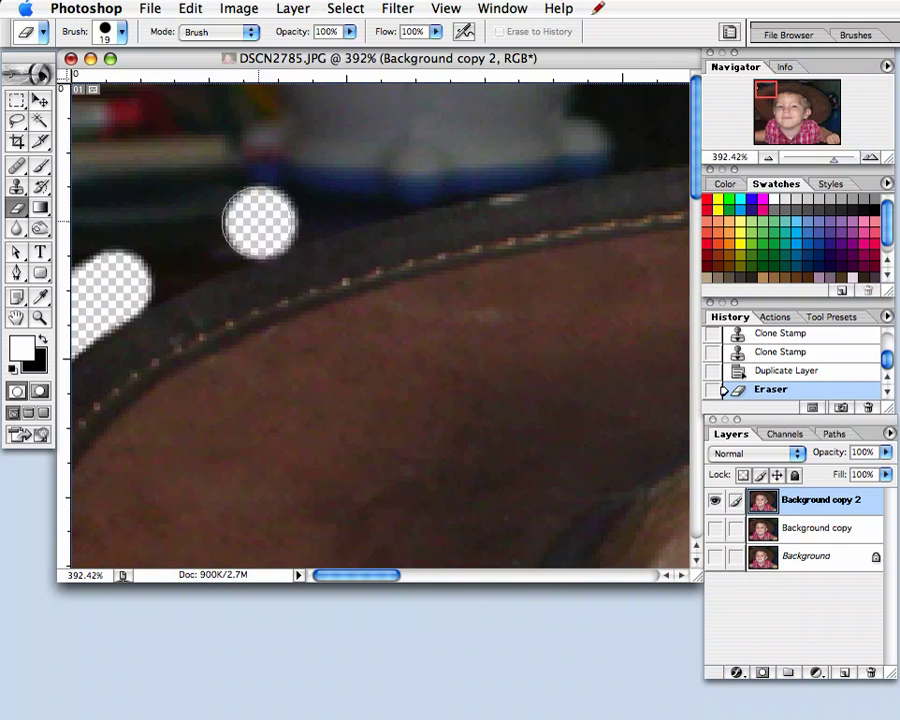
pyautogui.moveTo(259, 222)
pyautogui.mouseDown()
pyautogui.moveTo(153, 264)
pyautogui.moveTo(210, 238)
pyautogui.mouseUp()
pyautogui.click(210, 238)
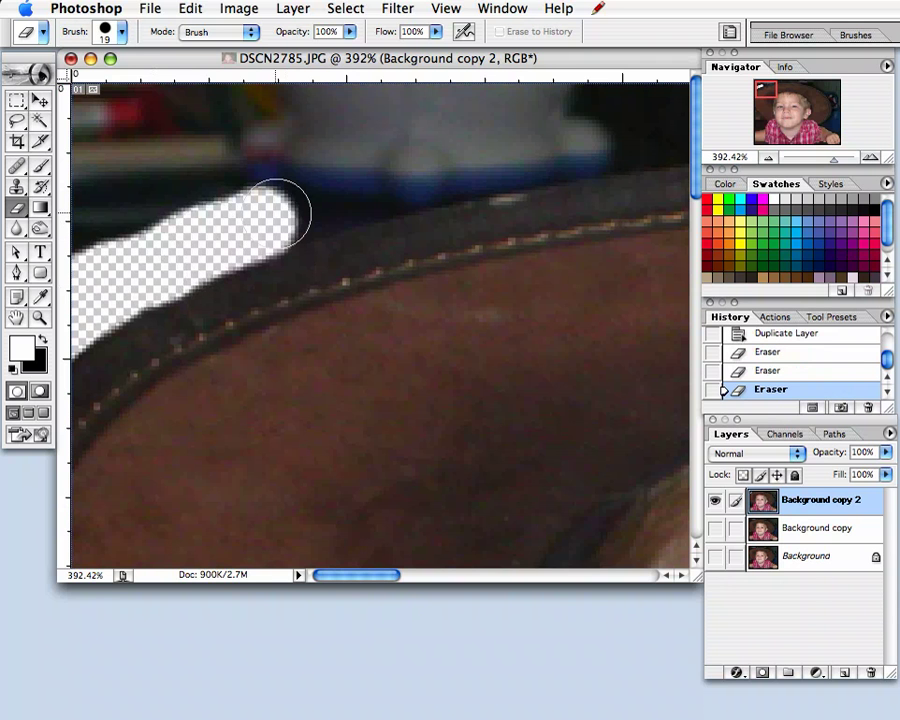
pyautogui.moveTo(278, 211)
pyautogui.mouseDown()
pyautogui.moveTo(352, 191)
pyautogui.moveTo(355, 180)
pyautogui.mouseUp()
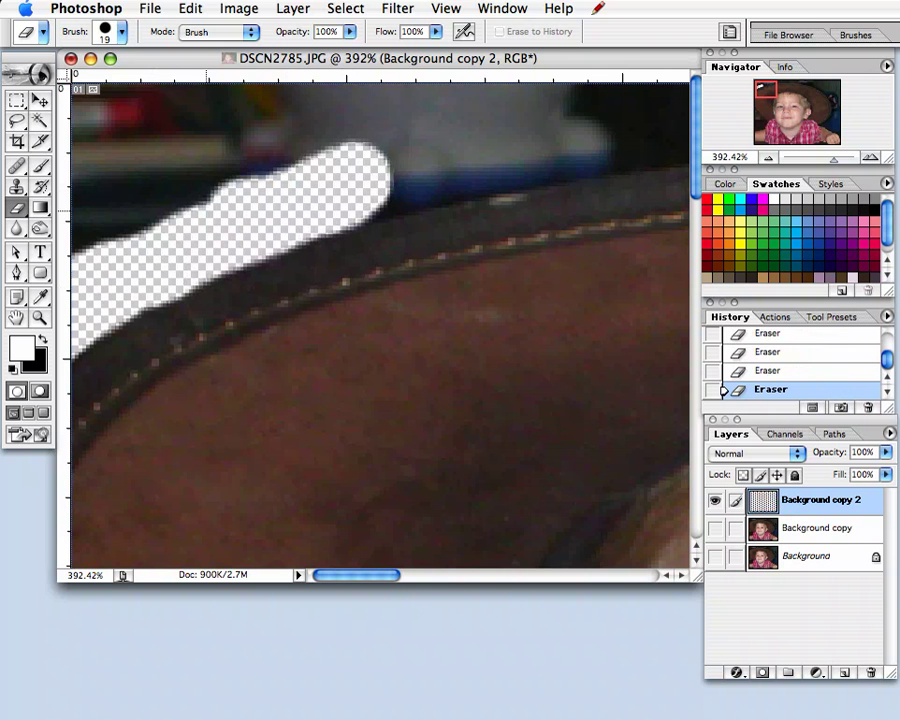
pyautogui.press('super+minus')
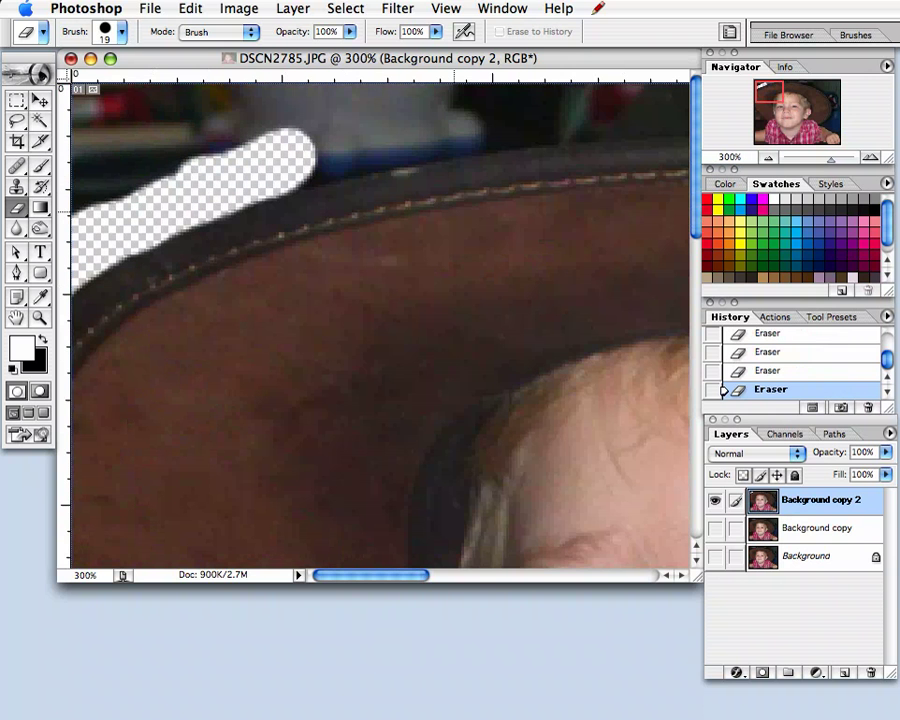
# Start the Extract filter on the Background copy 2 layer with Smart Highlighting enabled
pyautogui.click(397, 8)
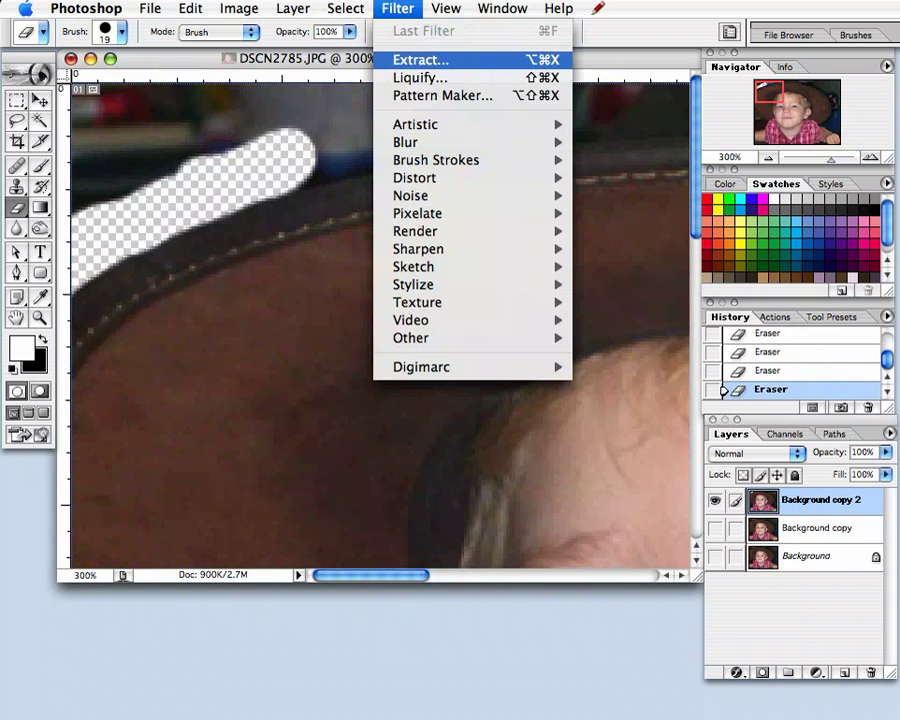
pyautogui.click(420, 60)
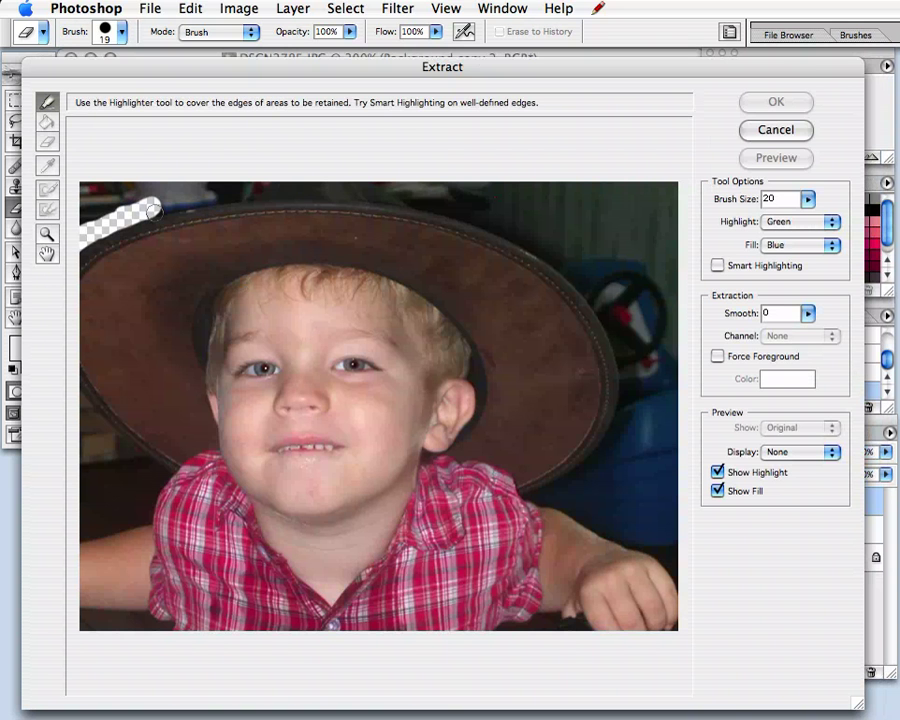
pyautogui.click(717, 265)
pyautogui.moveTo(85, 247); pyautogui.dragTo(170, 211)
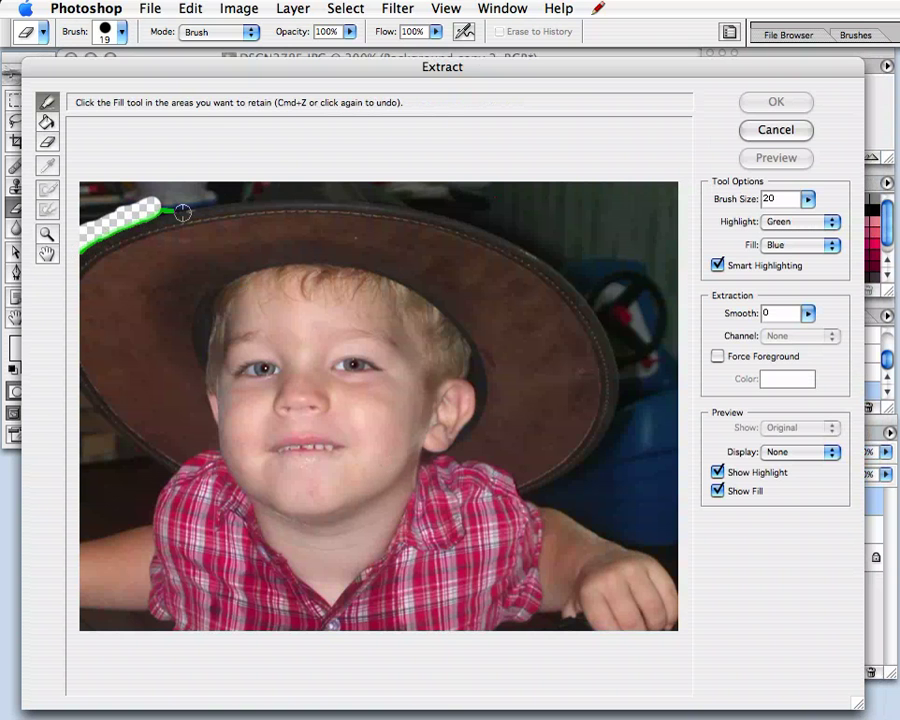
pyautogui.click(168, 216)
pyautogui.moveTo(169, 230); pyautogui.dragTo(169, 216)
pyautogui.press('super+z')
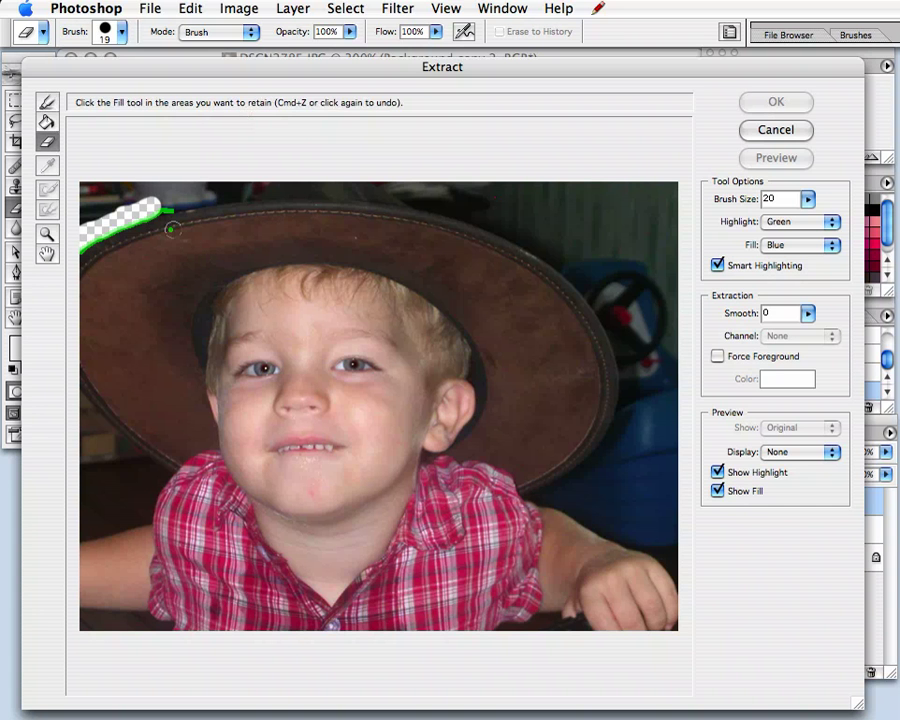
pyautogui.moveTo(171, 230); pyautogui.dragTo(163, 211)
pyautogui.hotkey('alt', 'BackSpace')
pyautogui.press('b')
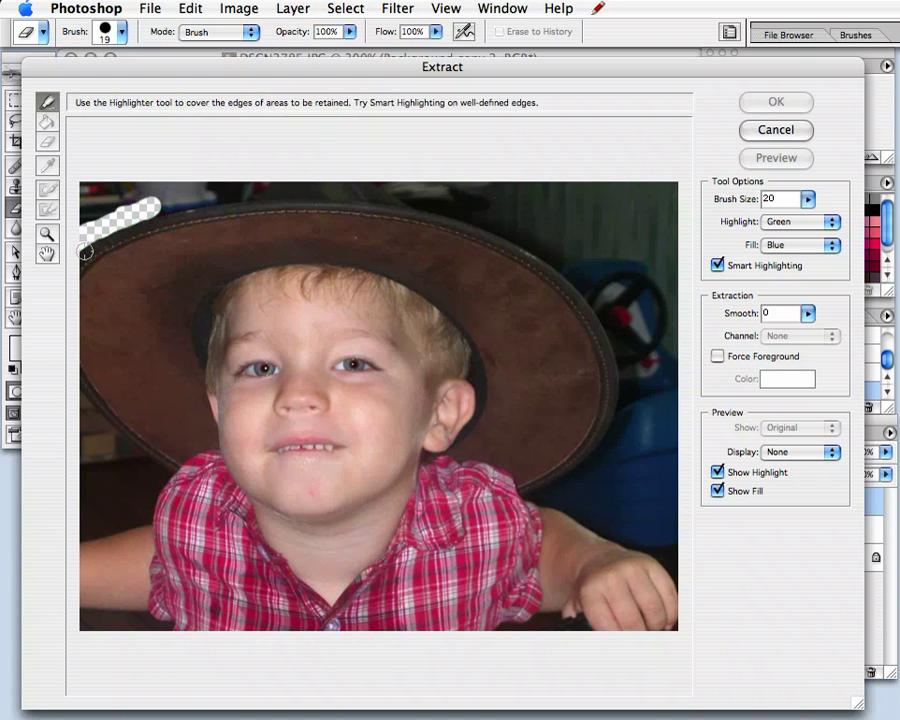
# Highlight the hat brim's outer edge from the erased strip over the crown and around to the boy's shirt shoulder
pyautogui.moveTo(86, 251); pyautogui.dragTo(144, 215)
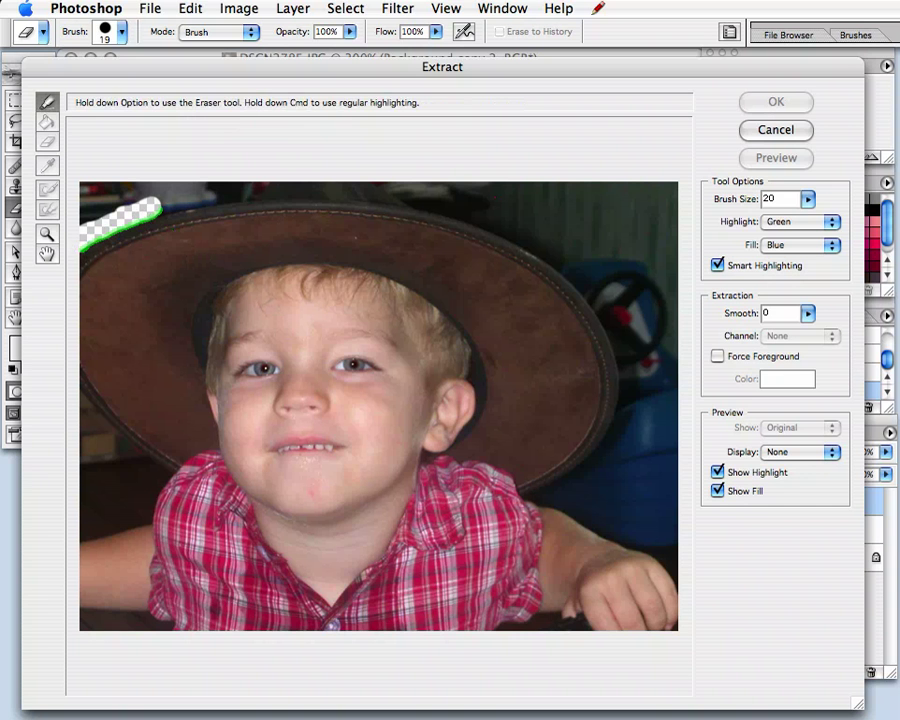
pyautogui.moveTo(160, 207)
pyautogui.mouseDown()
pyautogui.moveTo(349, 200)
pyautogui.moveTo(510, 240)
pyautogui.mouseUp()
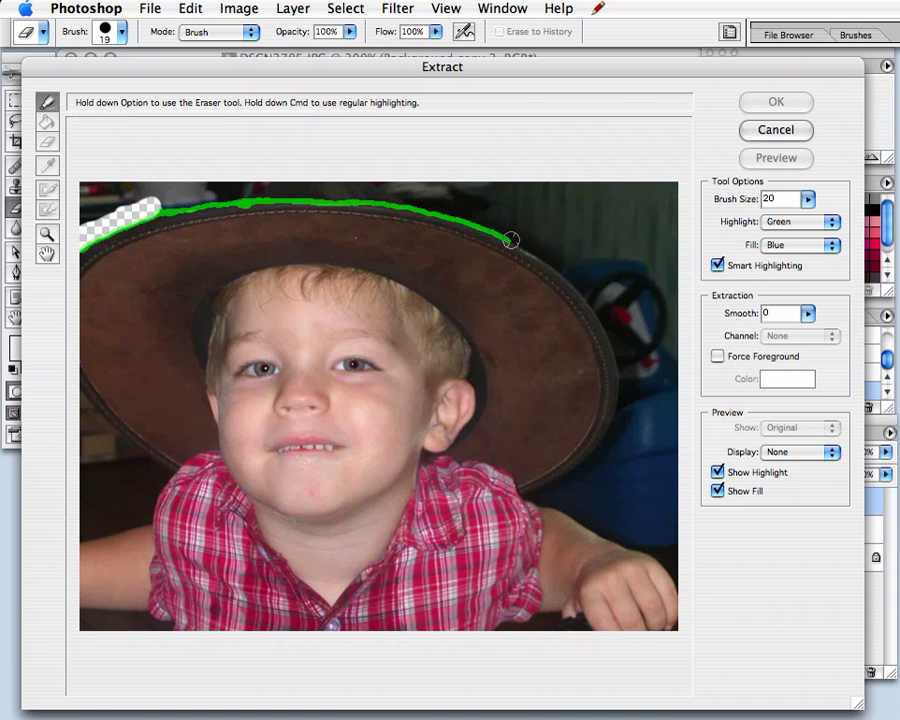
pyautogui.moveTo(510, 240)
pyautogui.mouseDown()
pyautogui.moveTo(607, 323)
pyautogui.moveTo(624, 397)
pyautogui.moveTo(614, 428)
pyautogui.moveTo(570, 475)
pyautogui.mouseUp()
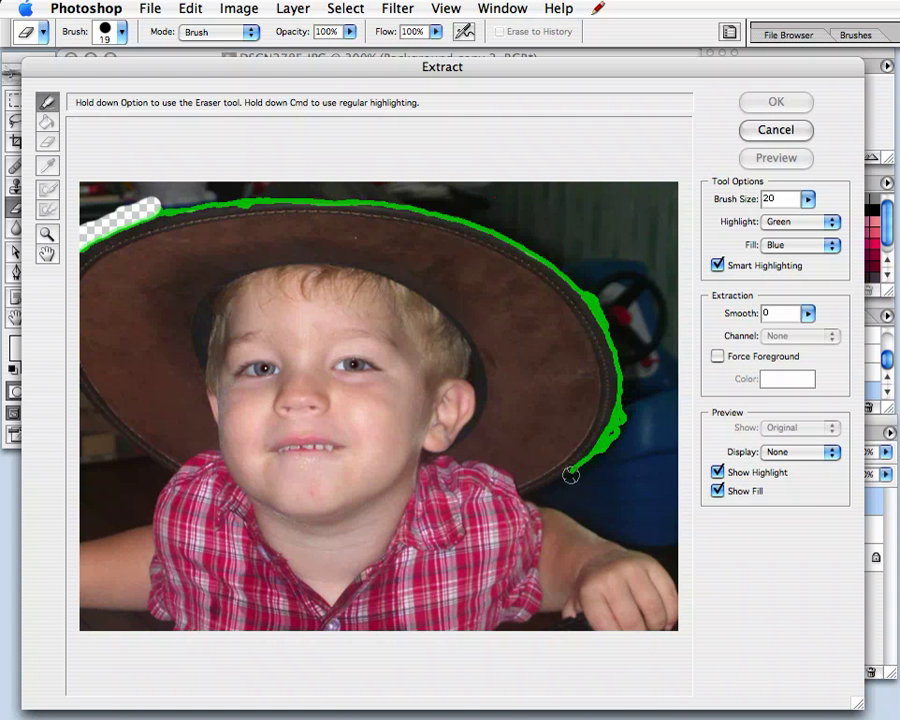
pyautogui.moveTo(570, 475); pyautogui.dragTo(523, 495)
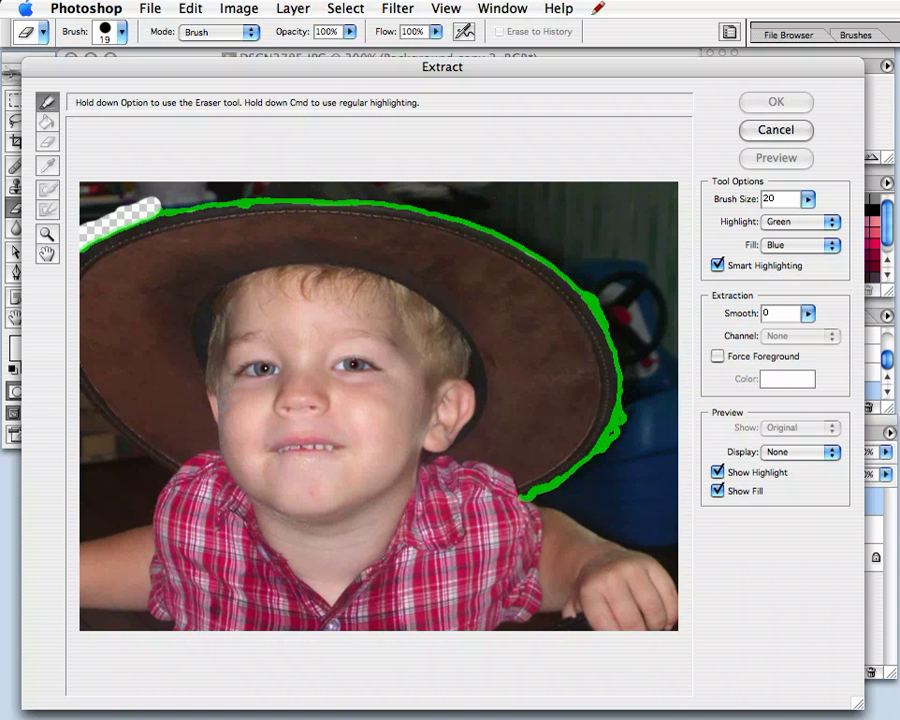
# Highlight the outer edges of both arms, the other shoulder and the remaining lower hat brim out to the photo's borders
pyautogui.press('g')
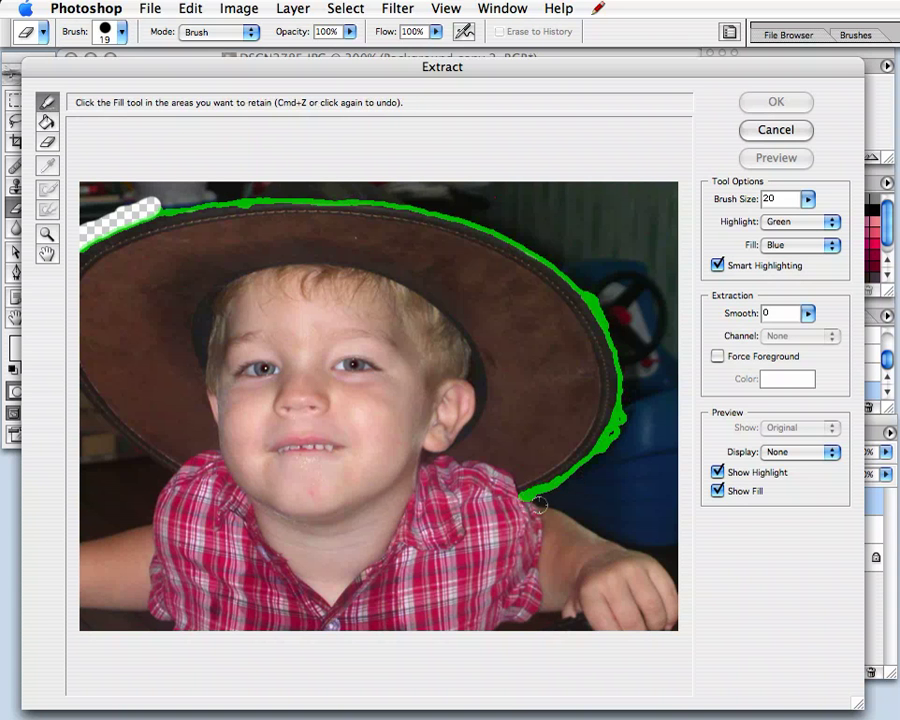
pyautogui.press('b')
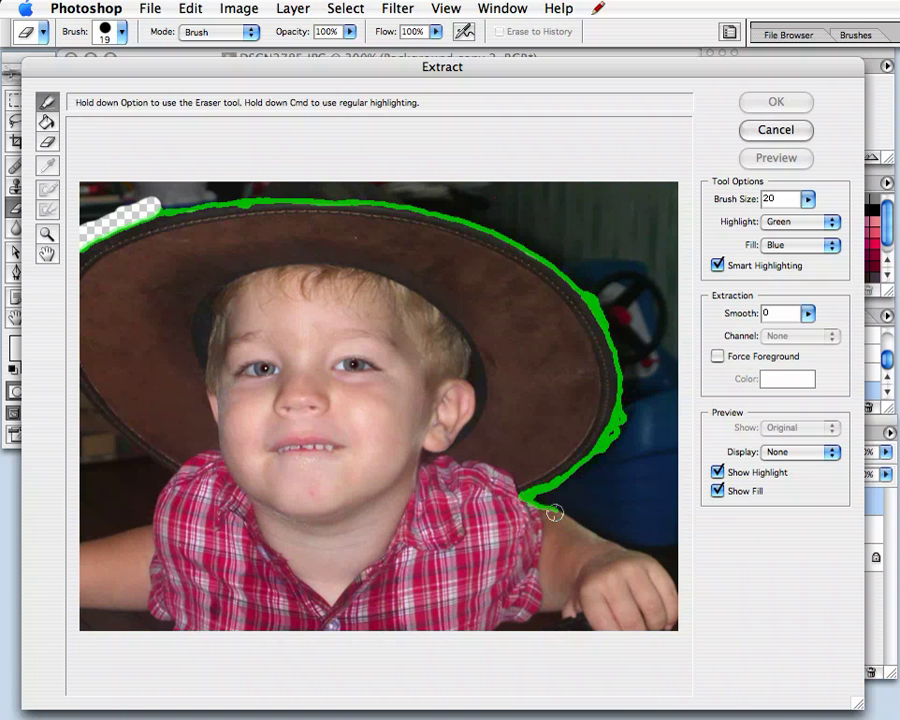
pyautogui.moveTo(554, 513)
pyautogui.mouseDown()
pyautogui.moveTo(650, 558)
pyautogui.moveTo(676, 586)
pyautogui.mouseUp()
pyautogui.press('g')
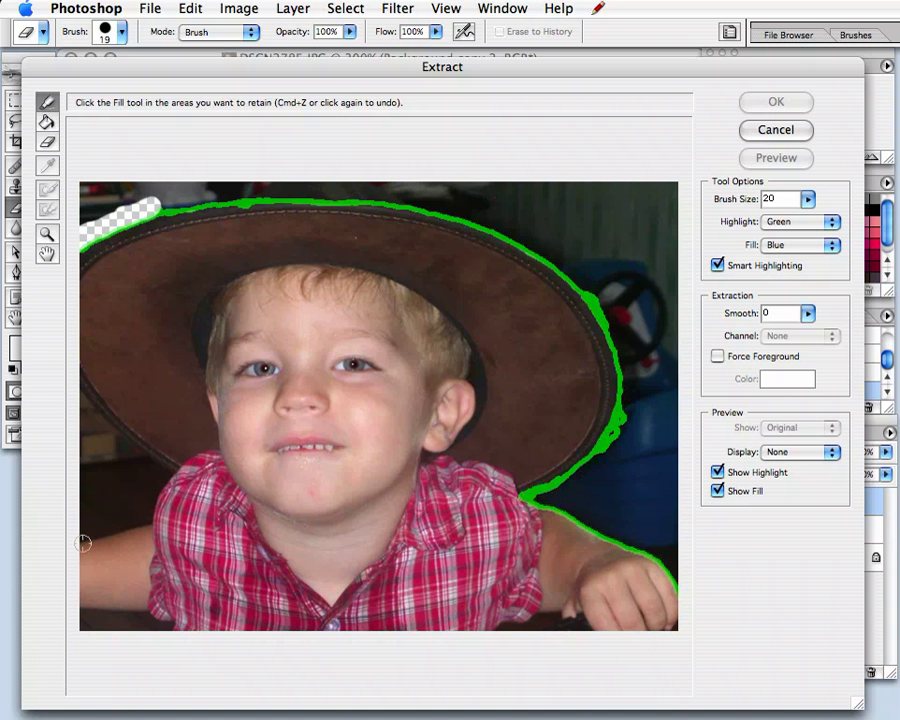
pyautogui.press('b')
pyautogui.moveTo(83, 541)
pyautogui.mouseDown()
pyautogui.moveTo(152, 527)
pyautogui.moveTo(173, 478)
pyautogui.mouseUp()
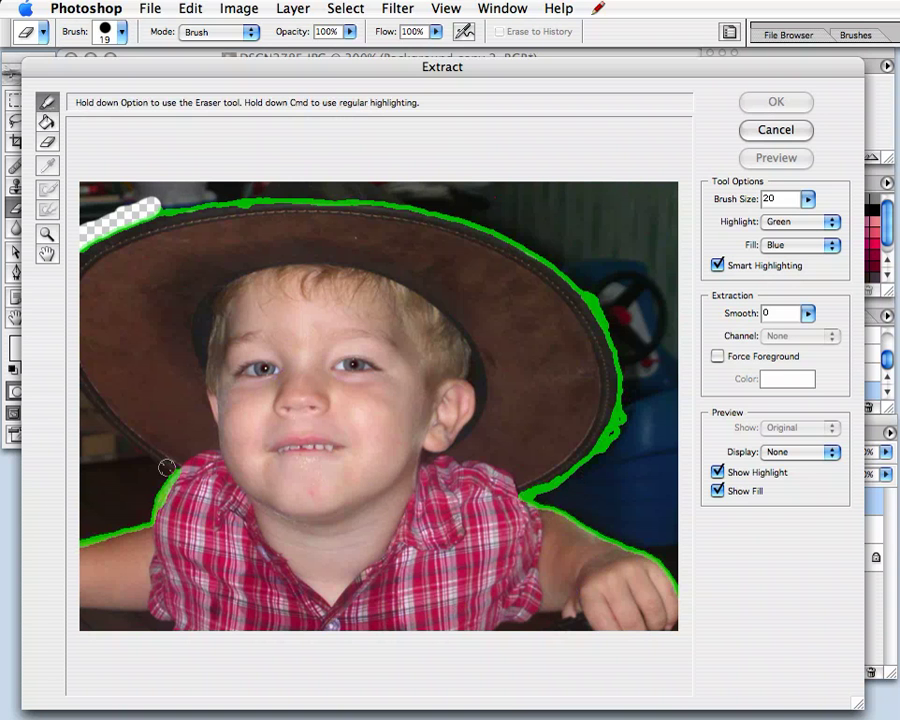
pyautogui.moveTo(166, 467); pyautogui.dragTo(81, 366)
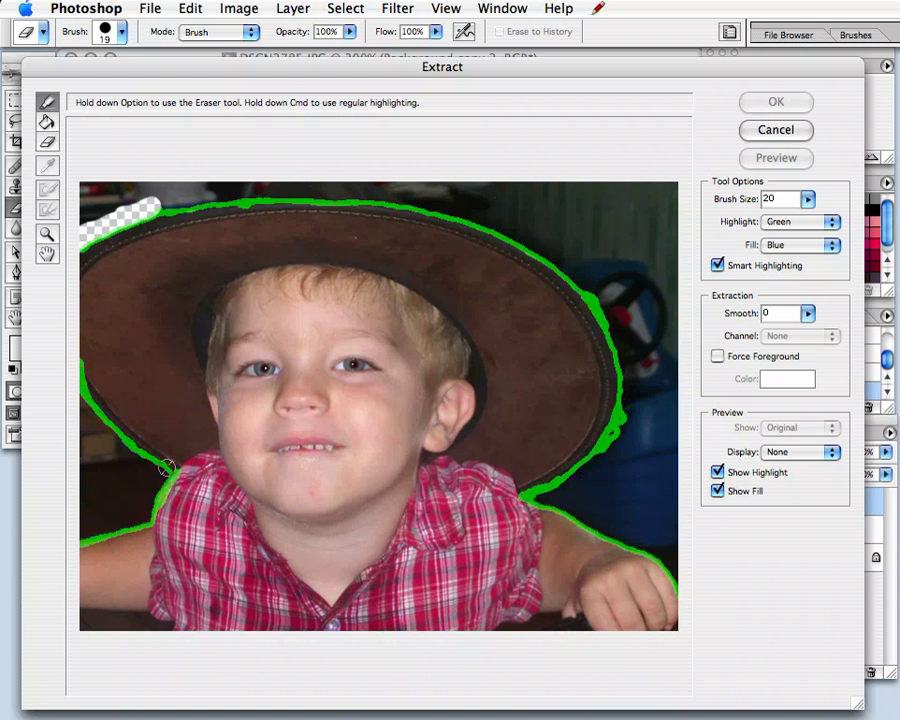
# Try extracting with the background areas around the boy filled as the part to retain, and undo the extraction
pyautogui.press('g')
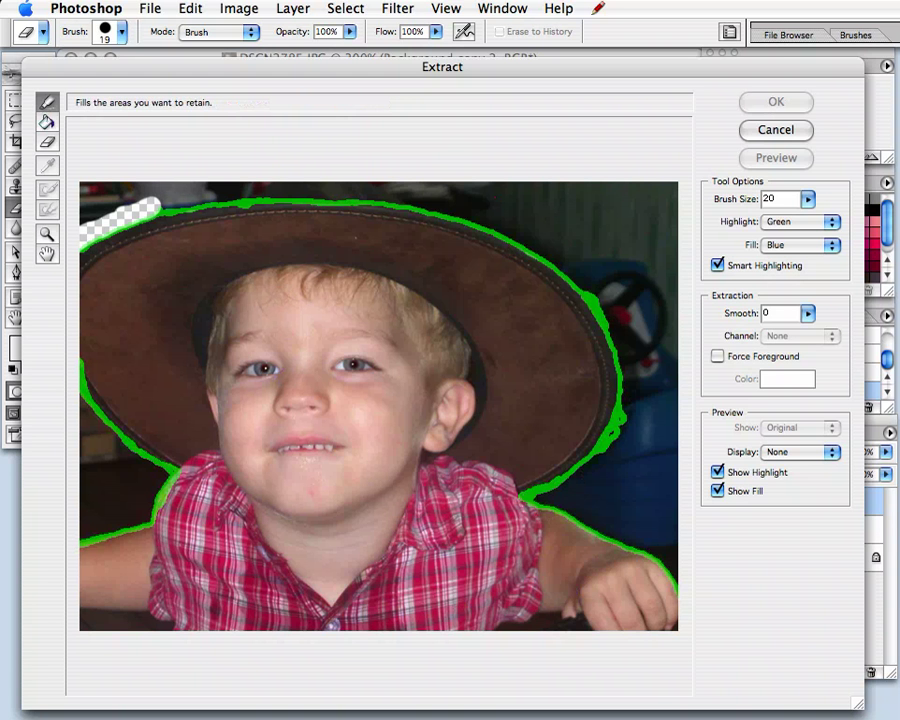
pyautogui.click(46, 121)
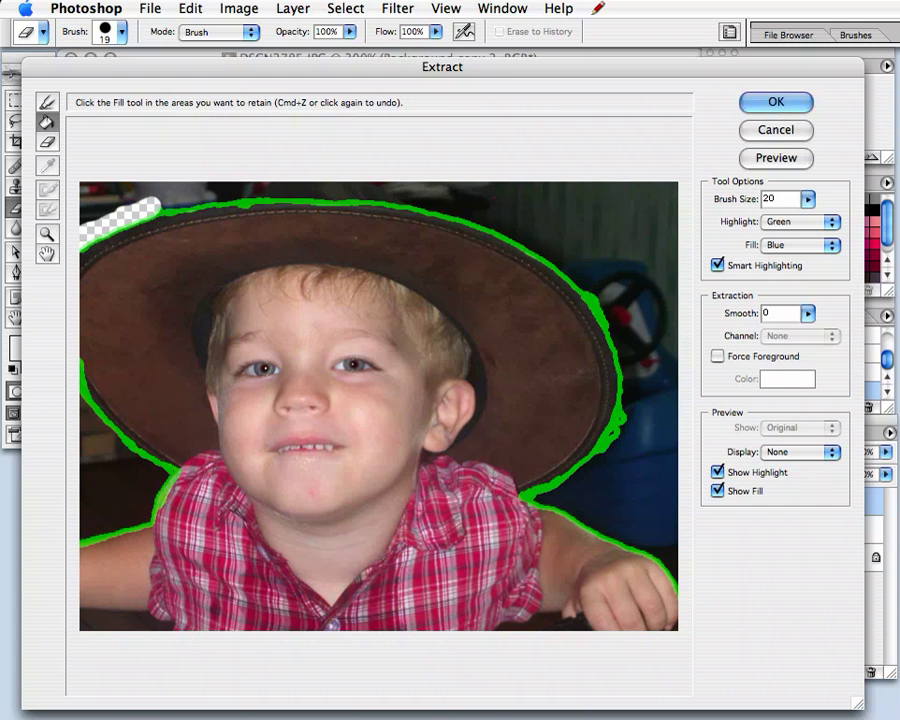
pyautogui.click(108, 458)
pyautogui.press('super+z')
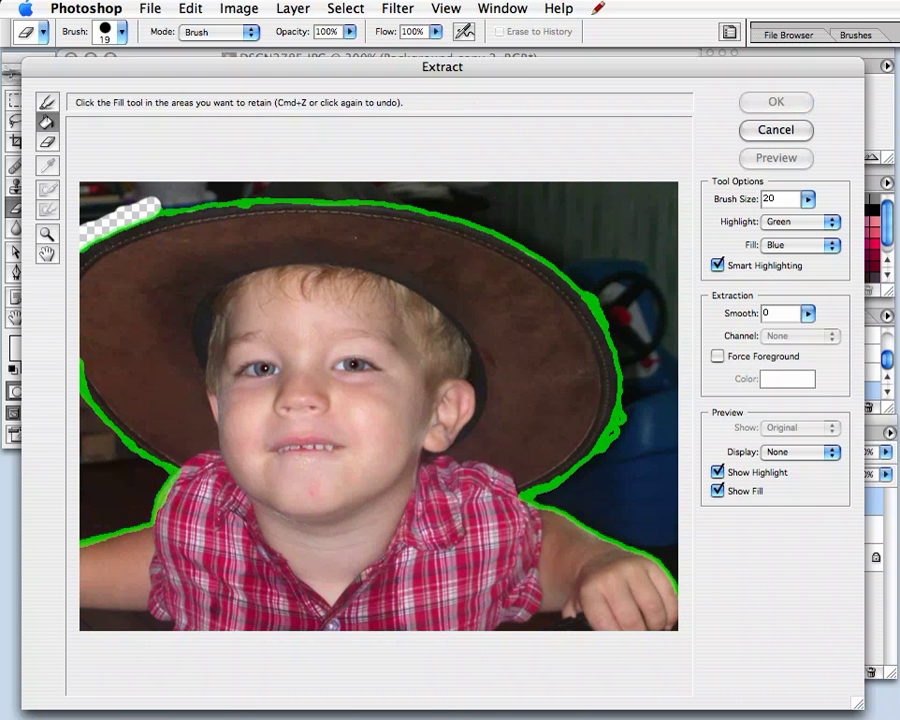
pyautogui.press('super+z')
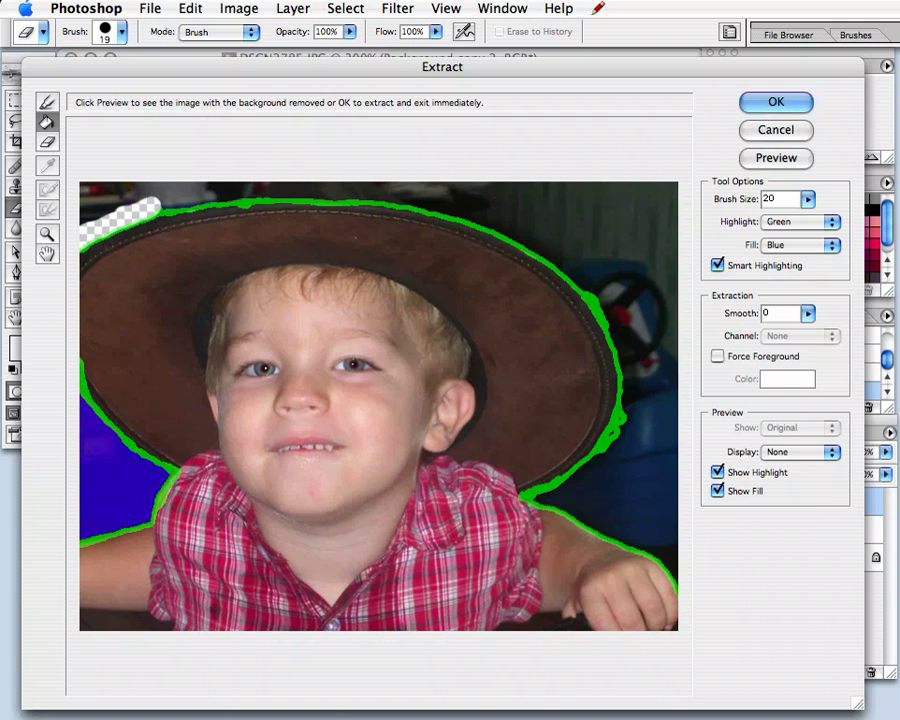
pyautogui.click(600, 240)
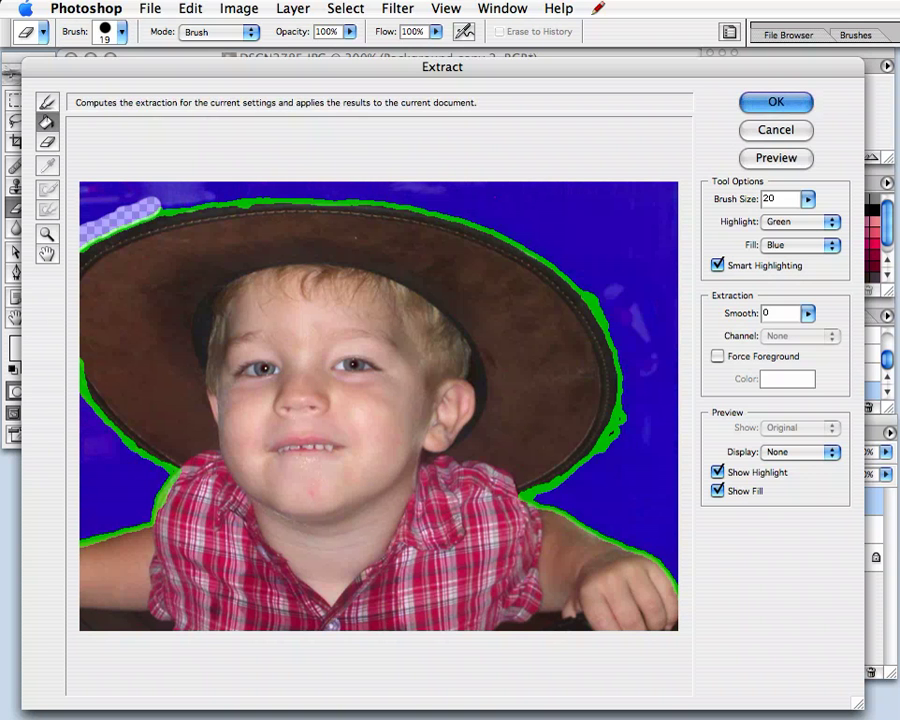
pyautogui.click(776, 102)
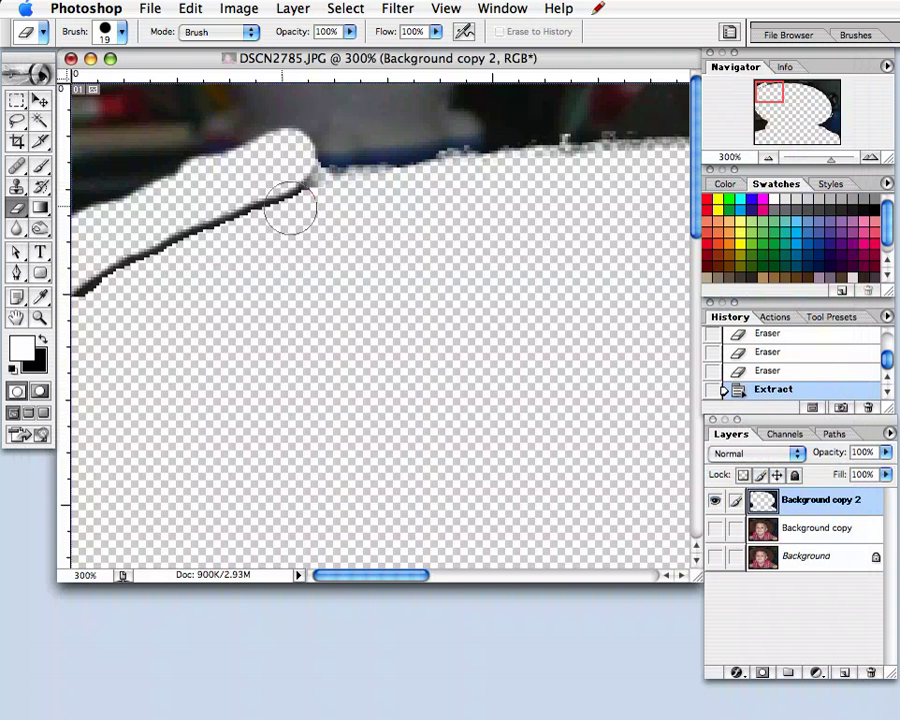
pyautogui.press('super+z')
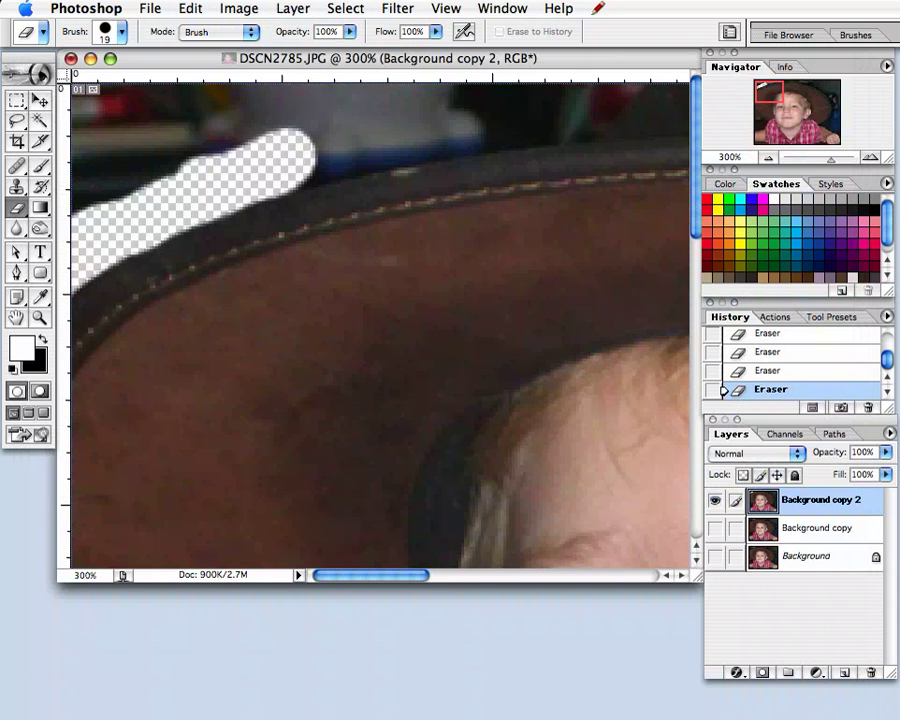
# Start the Extract filter on the Background copy 2 layer and highlight the hat brim's edge along the erased strip
pyautogui.click(397, 8)
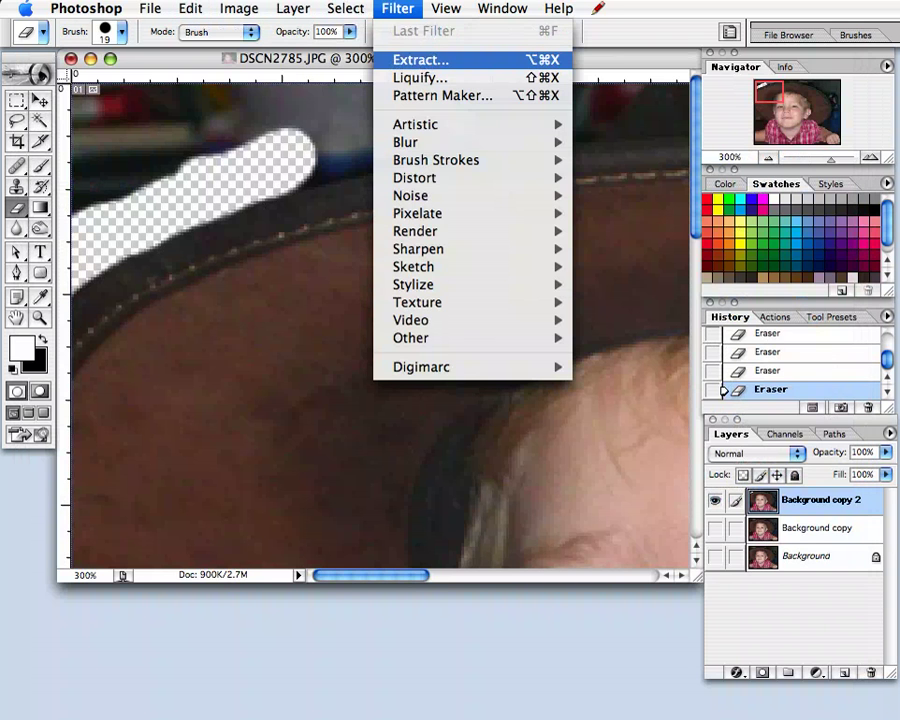
pyautogui.click(420, 60)
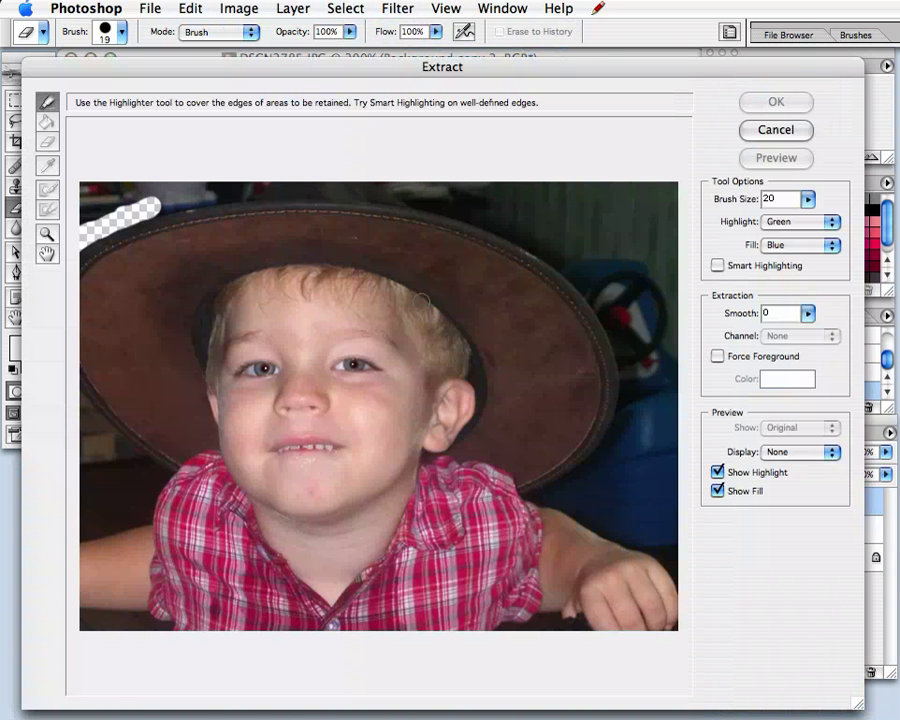
pyautogui.click(80, 255)
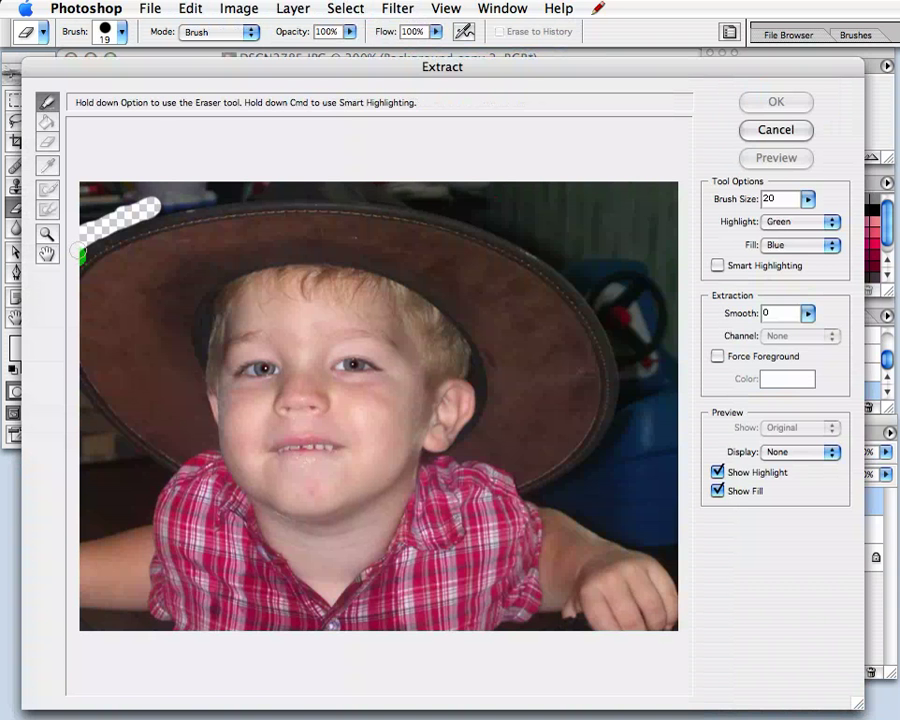
pyautogui.moveTo(81, 254); pyautogui.dragTo(121, 219)
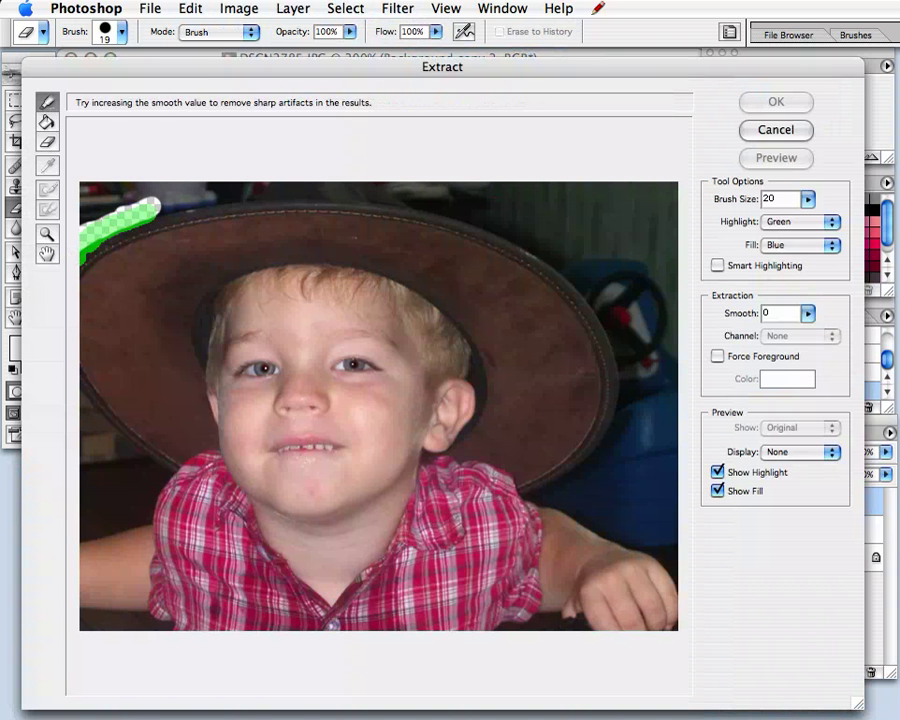
# With Smart Highlighting enabled, highlight the brim's outer edge from the erased strip over to the shoulder, continuing along the arm to the photo's right border
pyautogui.click(717, 265)
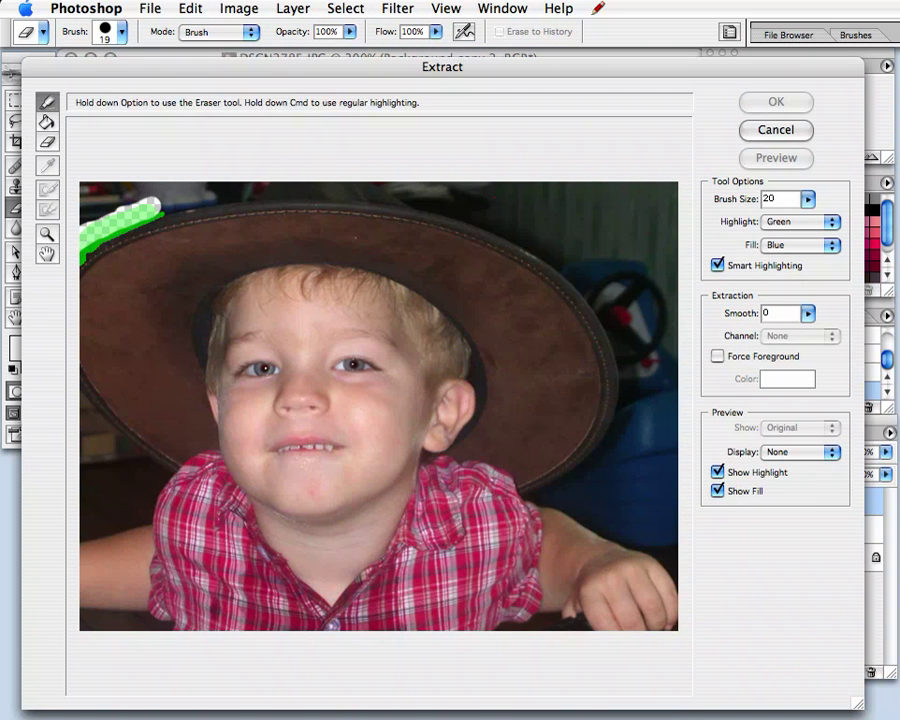
pyautogui.moveTo(155, 209); pyautogui.dragTo(398, 207)
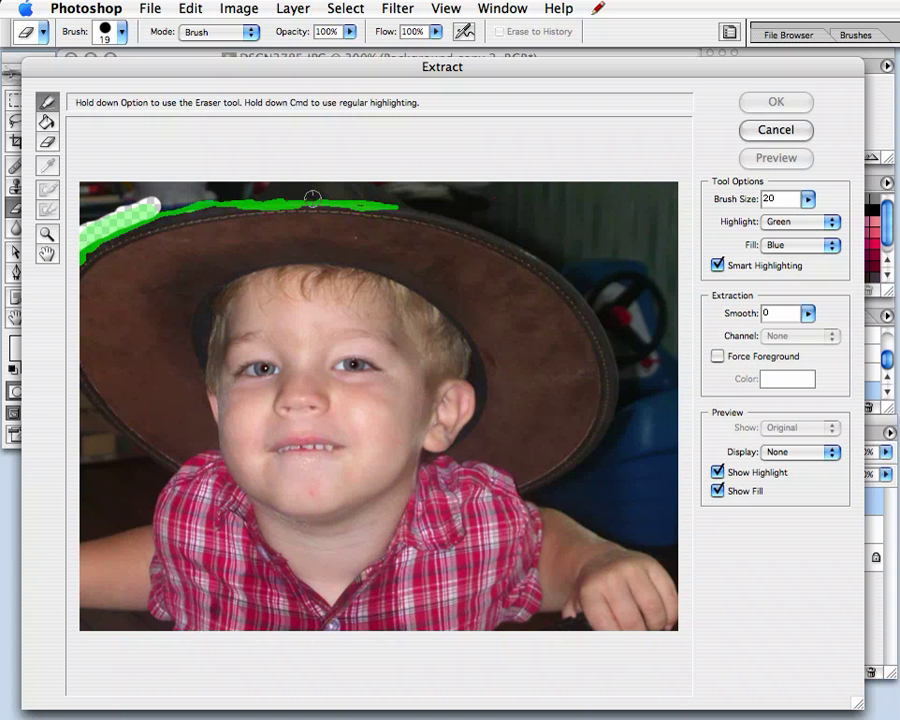
pyautogui.moveTo(313, 198)
pyautogui.mouseDown()
pyautogui.moveTo(393, 203)
pyautogui.moveTo(554, 266)
pyautogui.moveTo(589, 302)
pyautogui.moveTo(615, 421)
pyautogui.moveTo(528, 492)
pyautogui.moveTo(609, 428)
pyautogui.mouseUp()
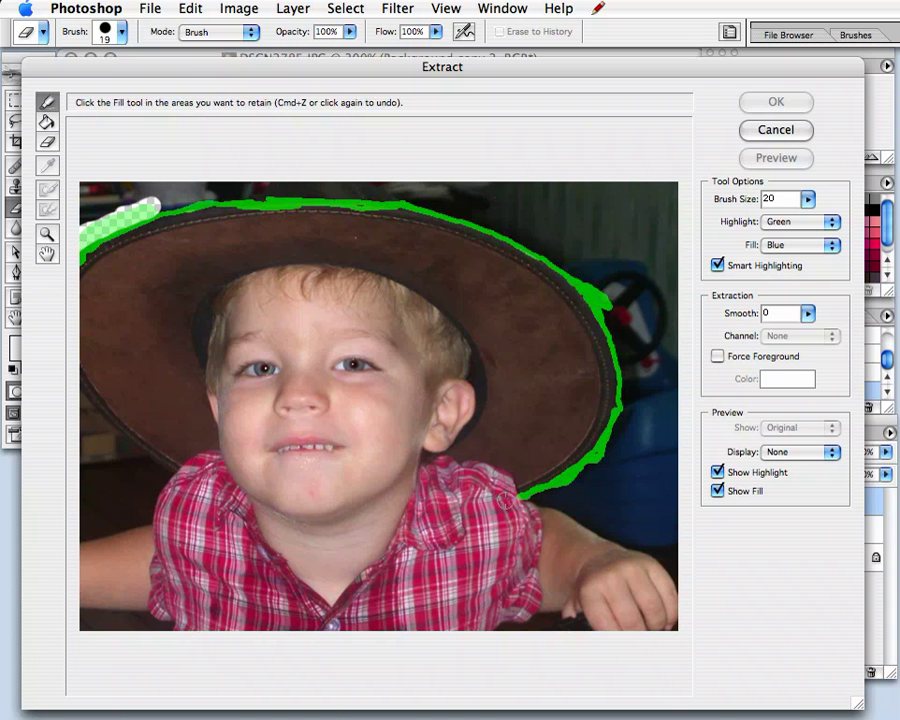
pyautogui.moveTo(522, 494)
pyautogui.mouseDown()
pyautogui.moveTo(558, 510)
pyautogui.moveTo(677, 583)
pyautogui.mouseUp()
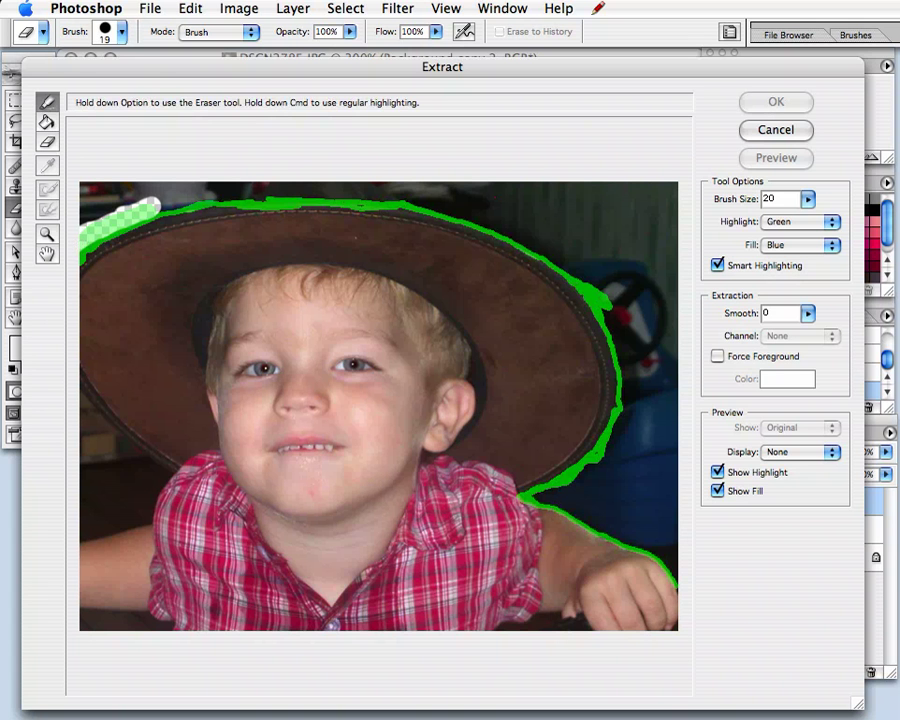
# Highlight the outer edges of the other arm, the shirt shoulder and the remaining lower hat brim up to the photo's left border
pyautogui.click(110, 537)
pyautogui.click(104, 531)
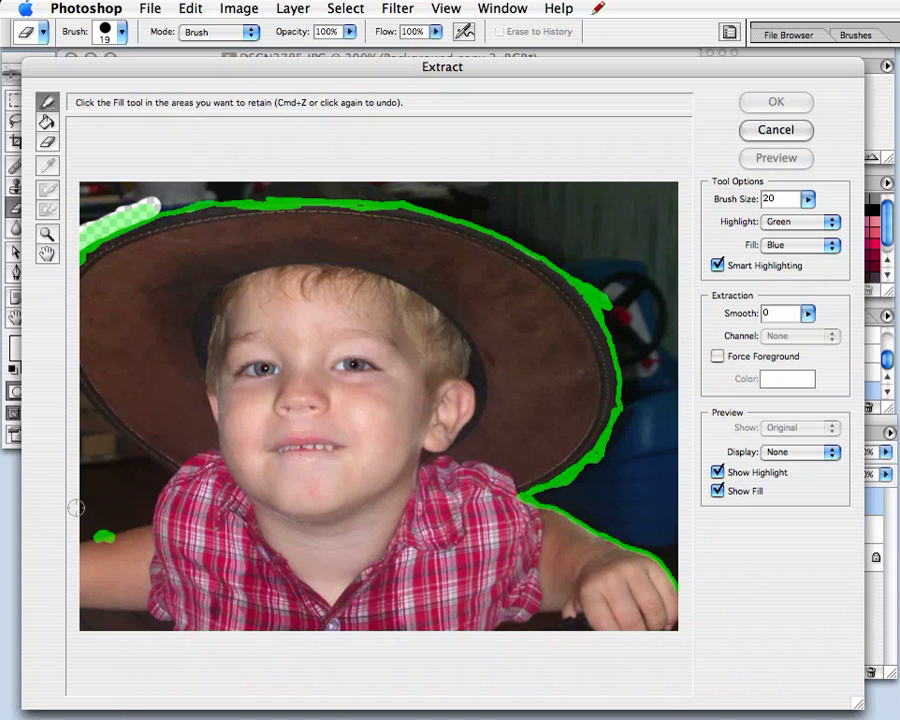
pyautogui.moveTo(82, 540)
pyautogui.mouseDown()
pyautogui.moveTo(157, 492)
pyautogui.moveTo(82, 365)
pyautogui.mouseUp()
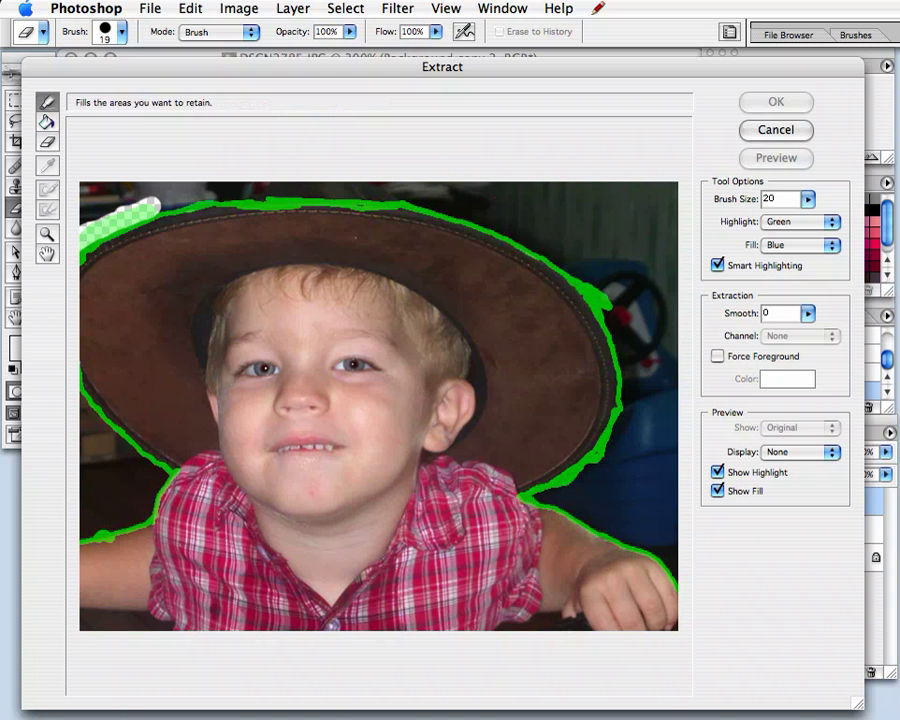
# Fill the outlined boy and hat as the area to retain and apply the extraction
pyautogui.click(46, 121)
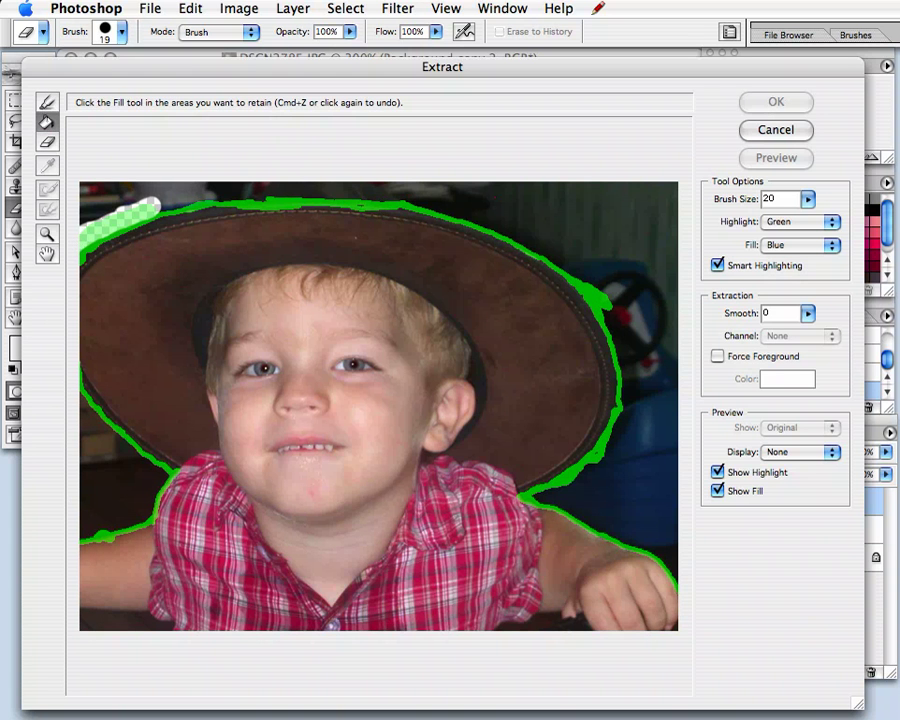
pyautogui.click(379, 418)
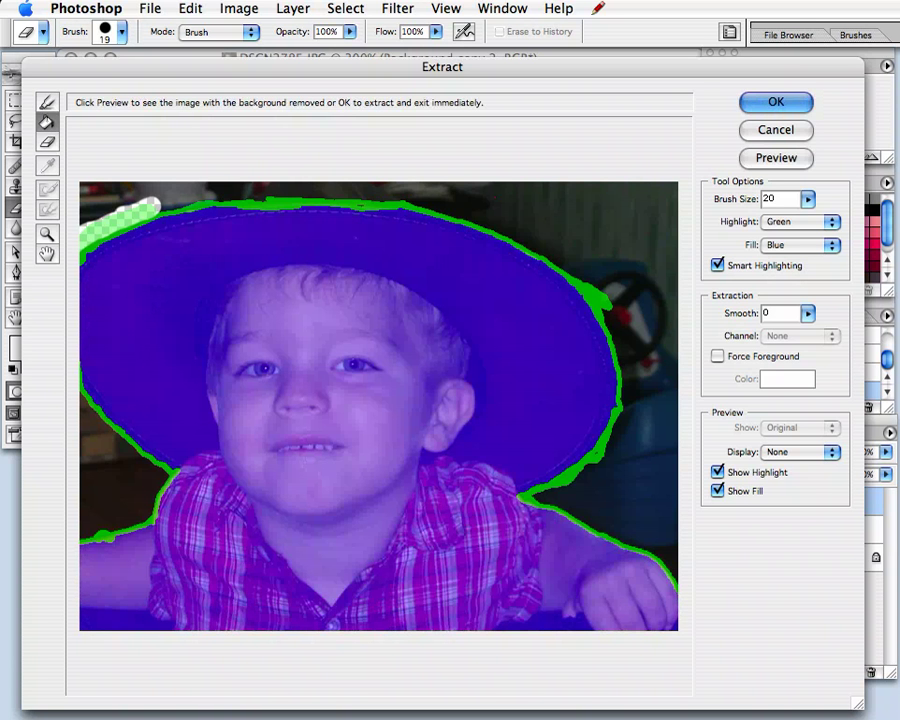
pyautogui.press('Return')
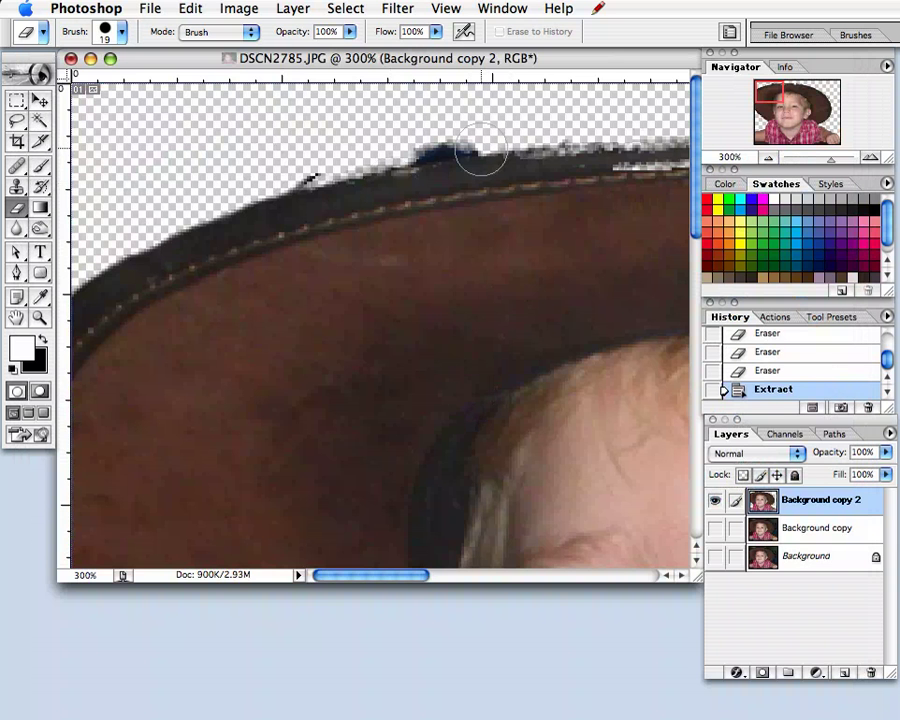
# Erase the leftover background fragments along the upper edge of the hat brim with a 9 px Eraser brush
pyautogui.moveTo(481, 149); pyautogui.dragTo(266, 439)
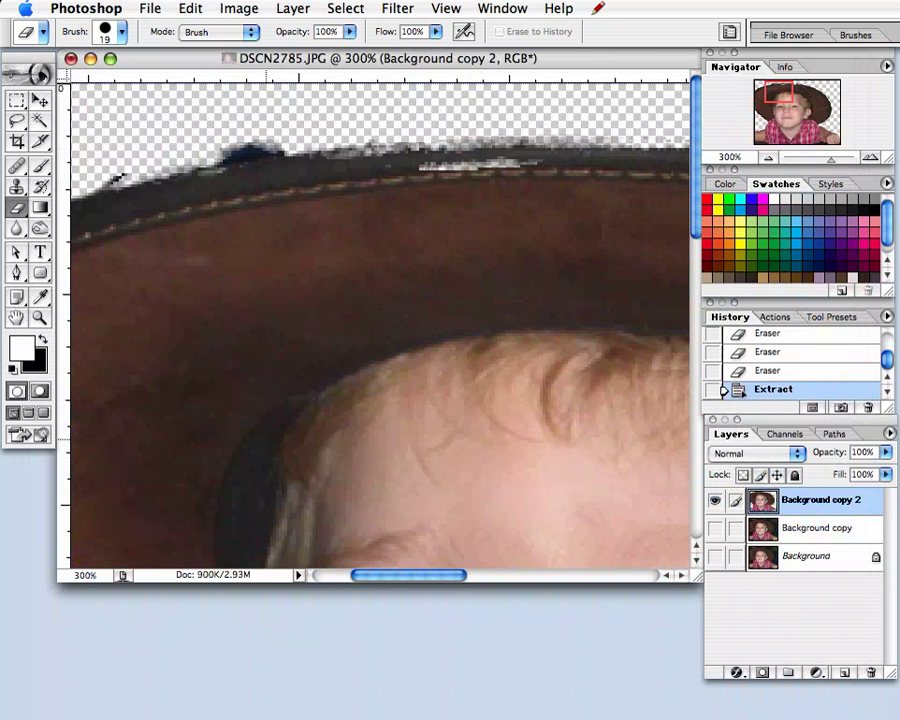
pyautogui.moveTo(386, 102); pyautogui.dragTo(478, 102)
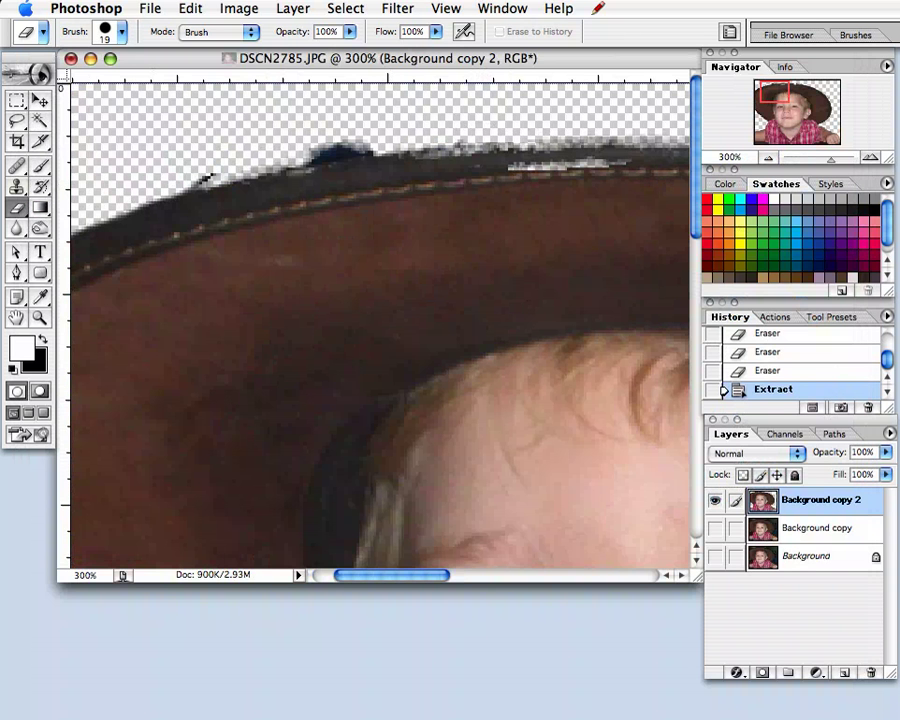
pyautogui.moveTo(379, 58); pyautogui.dragTo(392, 94)
pyautogui.click(121, 32)
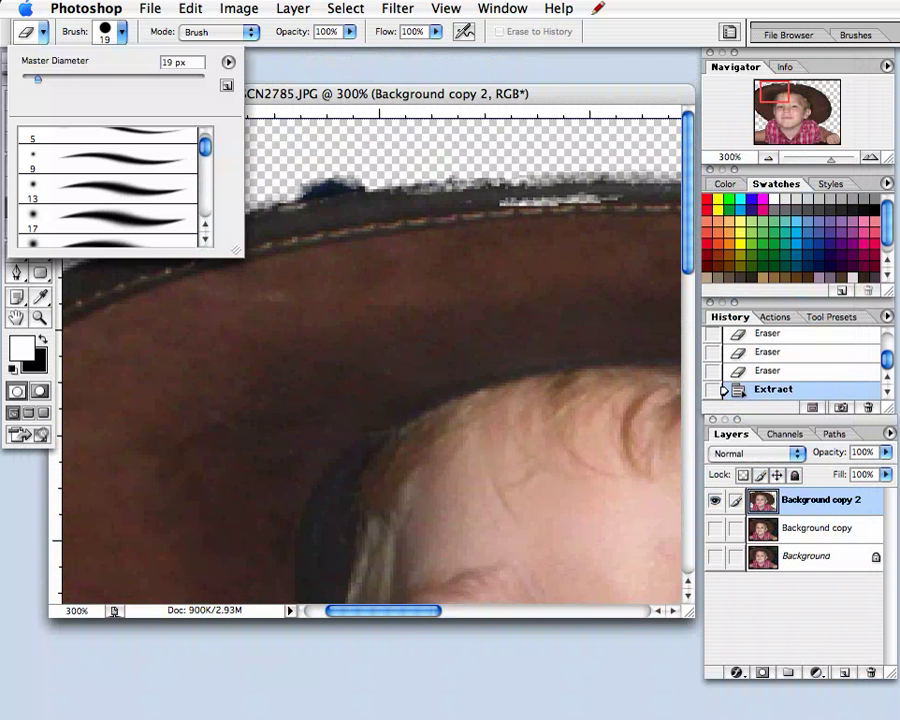
pyautogui.click(108, 158)
pyautogui.moveTo(322, 184)
pyautogui.mouseDown()
pyautogui.moveTo(350, 181)
pyautogui.moveTo(204, 208)
pyautogui.moveTo(535, 132)
pyautogui.mouseUp()
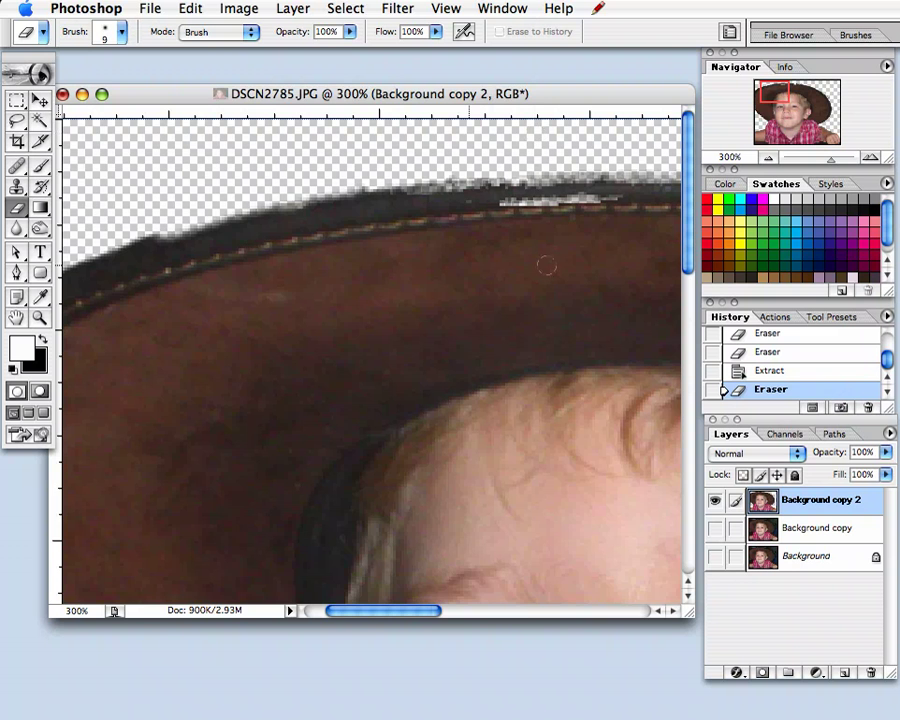
pyautogui.moveTo(654, 265); pyautogui.dragTo(224, 375)
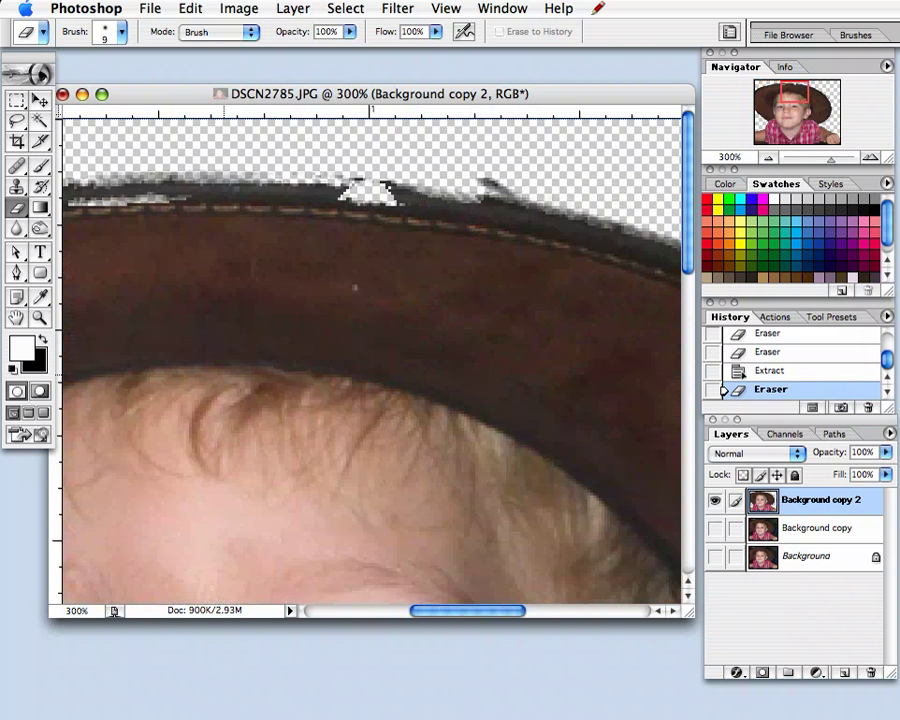
pyautogui.moveTo(390, 192)
pyautogui.mouseDown()
pyautogui.moveTo(580, 207)
pyautogui.moveTo(660, 236)
pyautogui.mouseUp()
pyautogui.moveTo(660, 236); pyautogui.dragTo(622, 225)
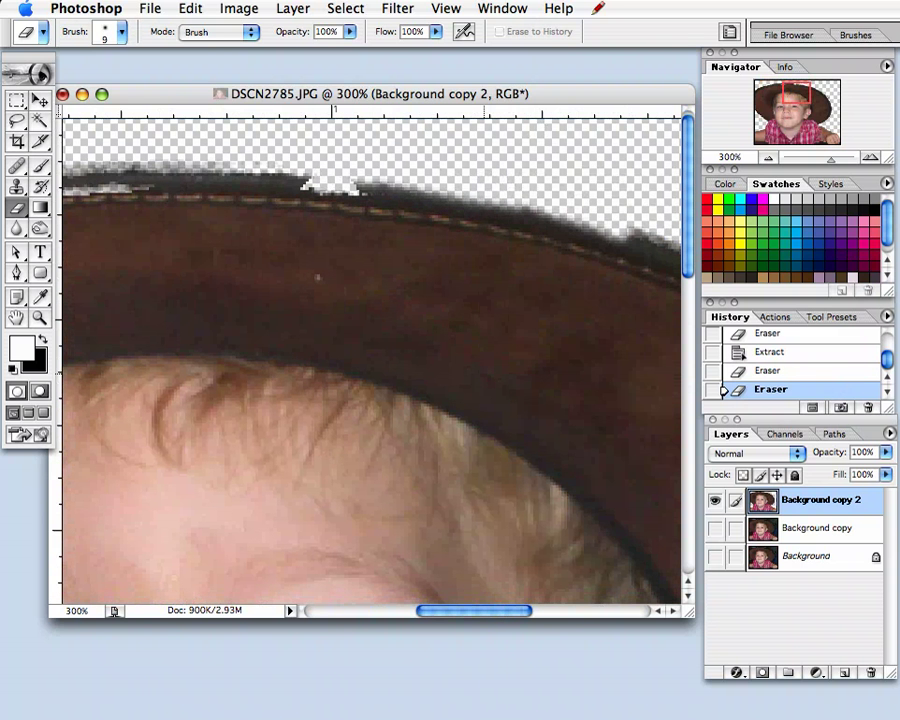
# Erase the background remnants and rough fringe along the brim's right side down to the boy's shirt shoulder
pyautogui.hscroll(5, 353, 273)
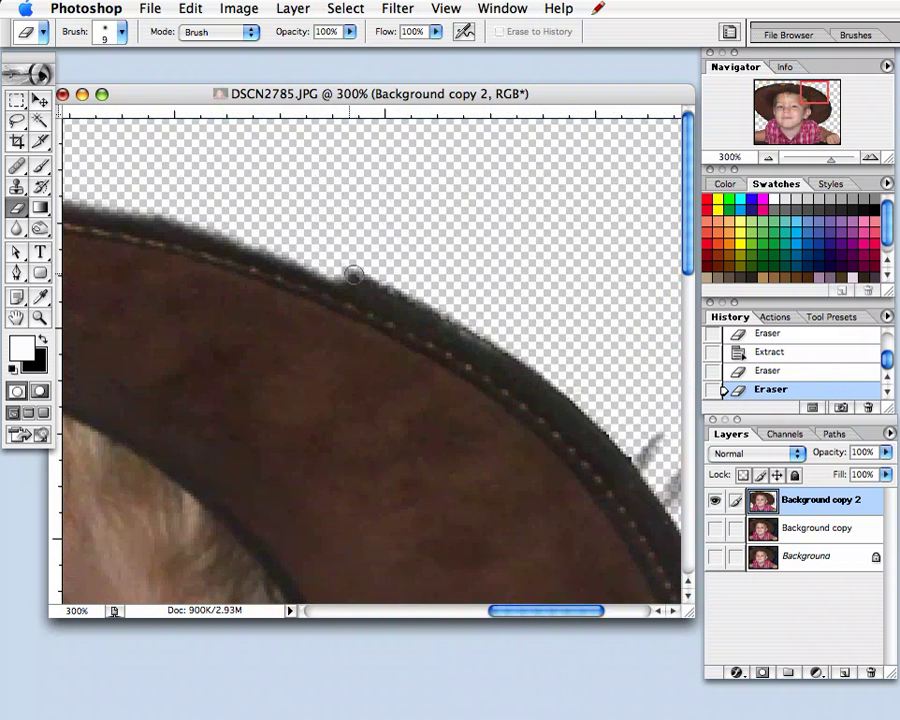
pyautogui.moveTo(353, 273); pyautogui.dragTo(600, 430)
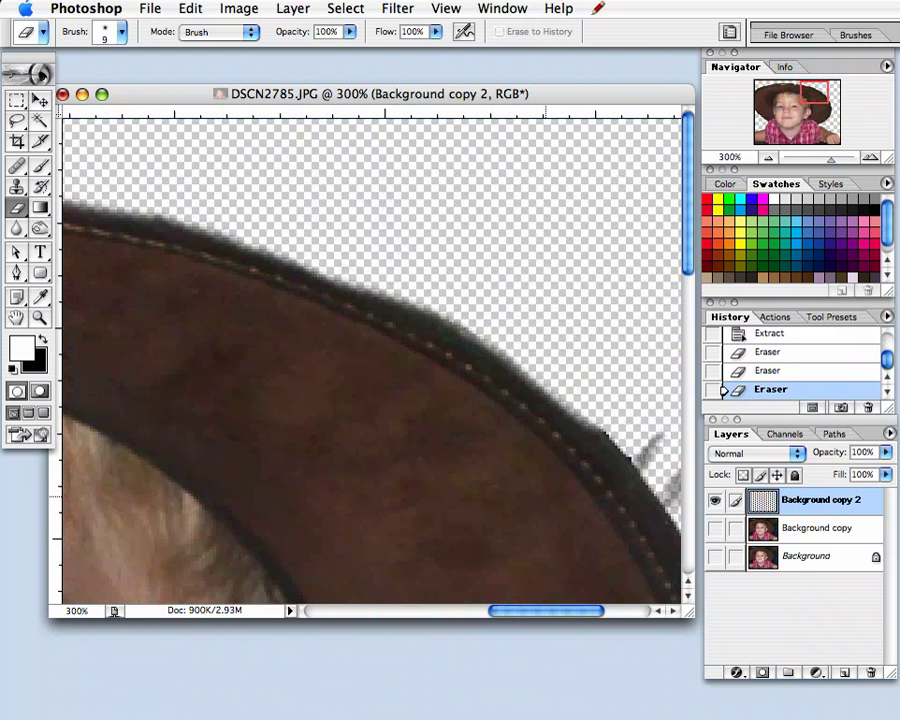
pyautogui.moveTo(545, 496); pyautogui.dragTo(309, 392)
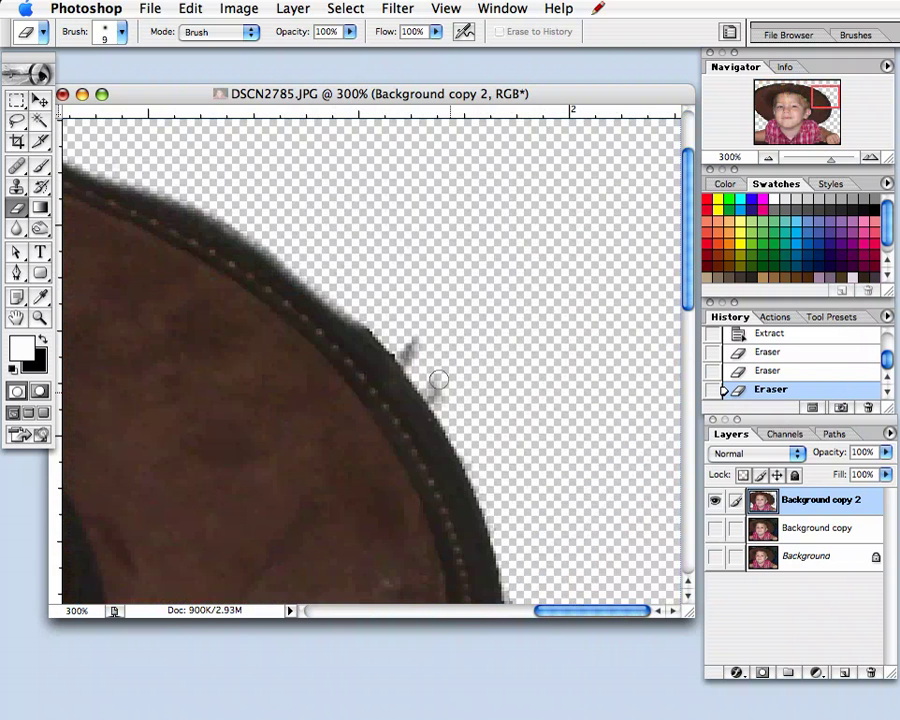
pyautogui.scroll(-3, 438, 379)
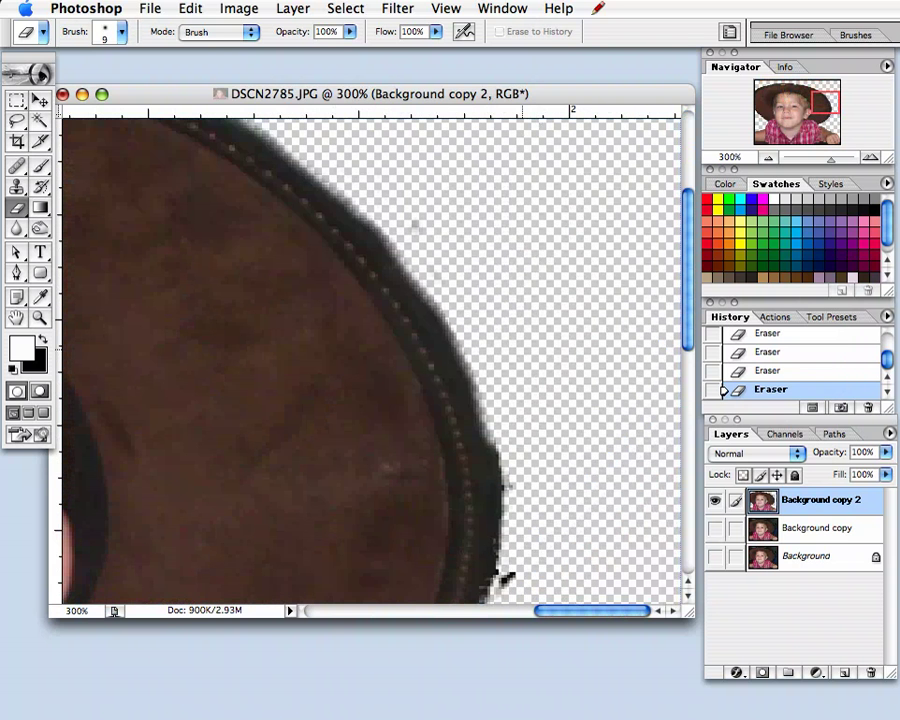
pyautogui.scroll(-3, 497, 480)
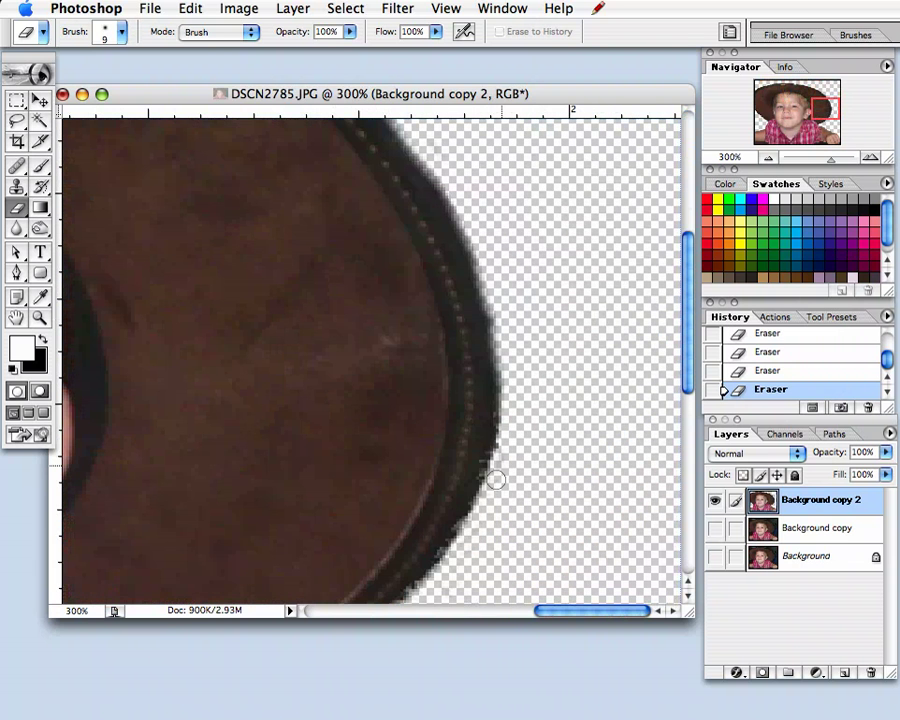
pyautogui.moveTo(496, 480); pyautogui.dragTo(563, 219)
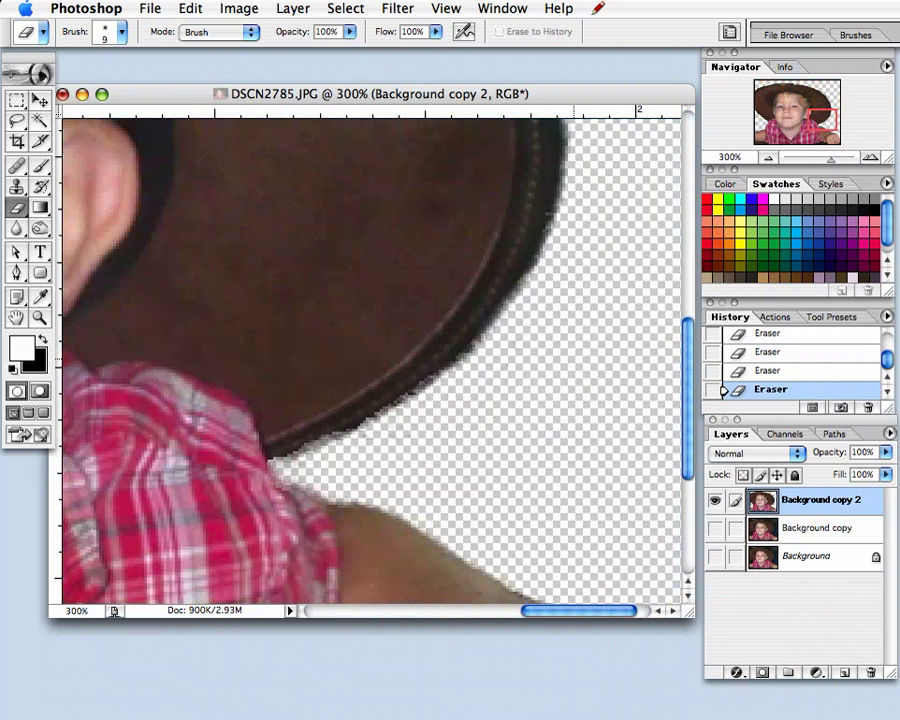
pyautogui.moveTo(468, 362); pyautogui.dragTo(278, 463)
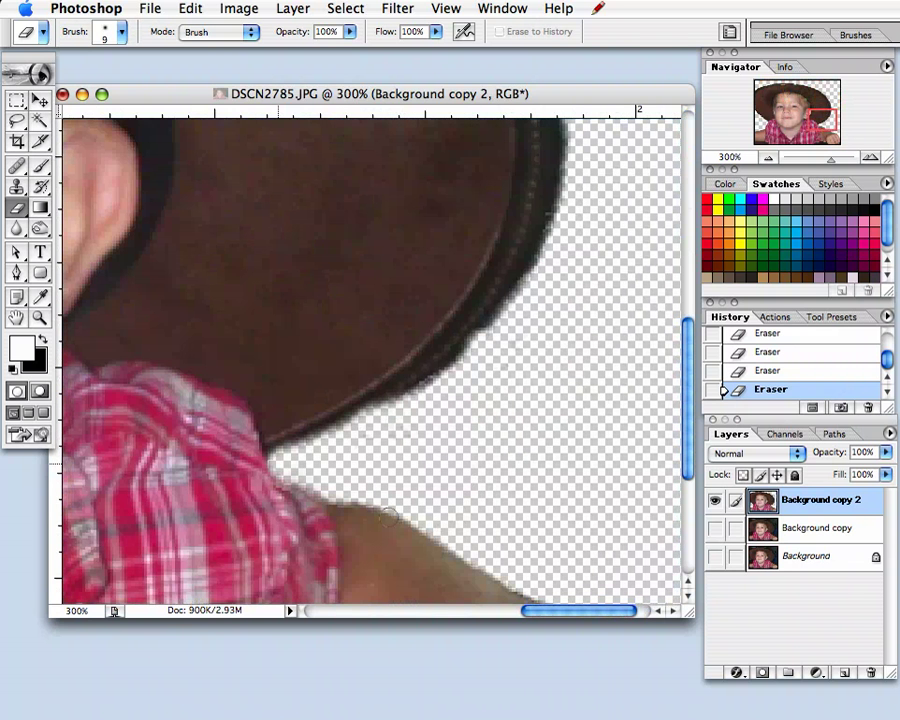
# Erase the jagged fringe along the lower left edge of the hat brim above the other shoulder
pyautogui.hscroll(-5, 388, 513)
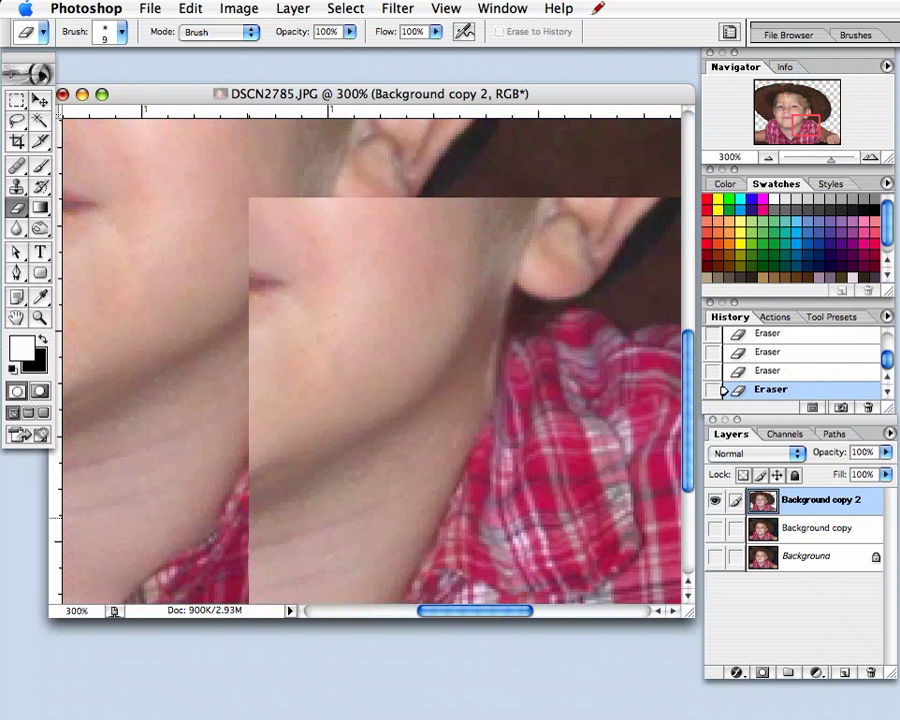
pyautogui.hscroll(-8, 371, 360)
pyautogui.scroll(3, 371, 360)
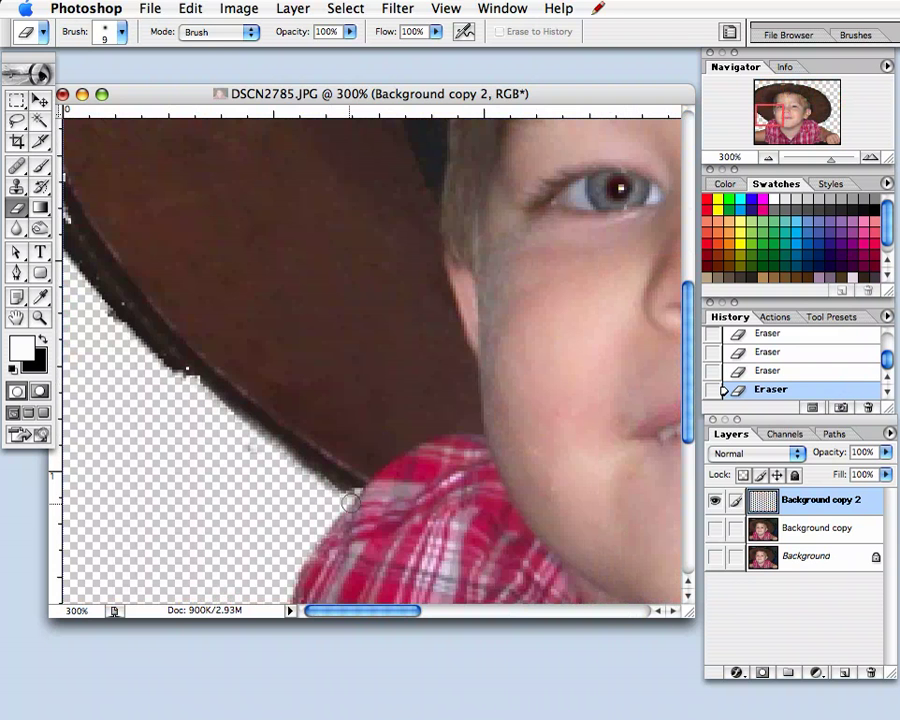
pyautogui.scroll(3, 350, 502)
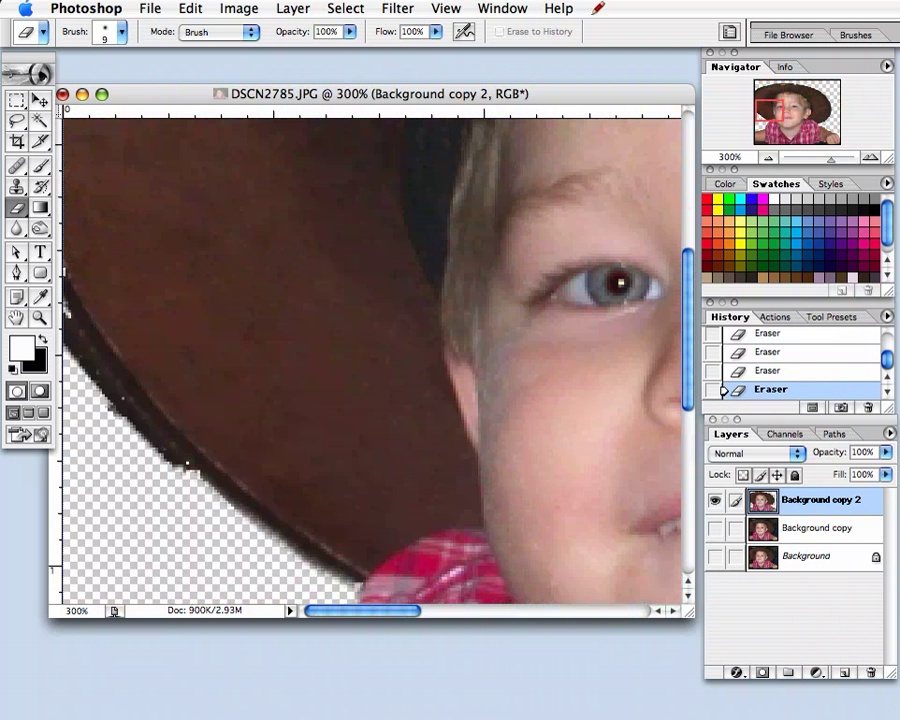
pyautogui.moveTo(225, 500); pyautogui.dragTo(70, 335)
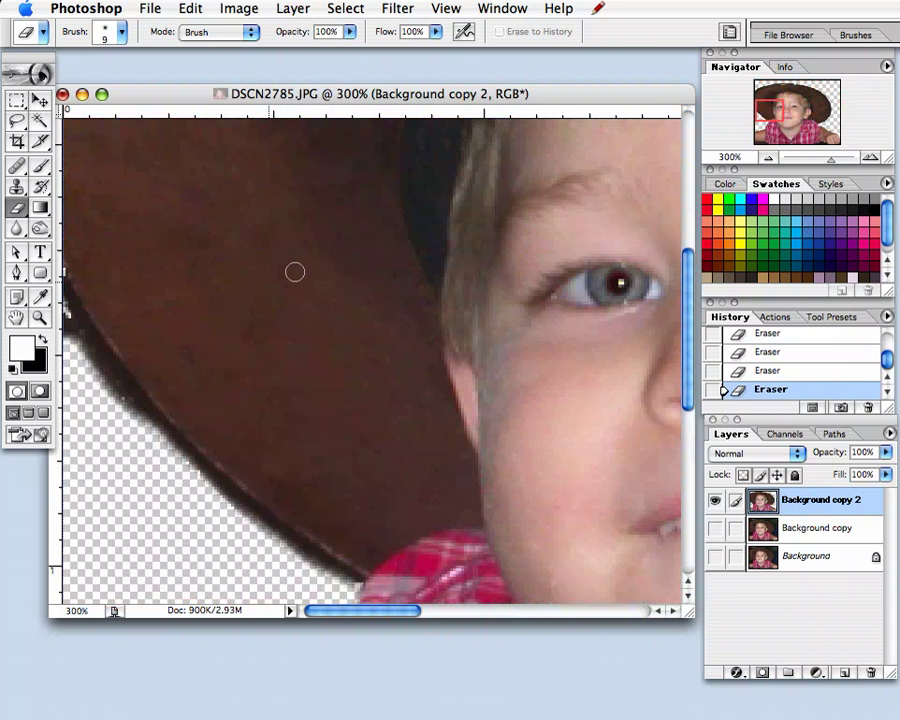
# Show the Background copy layer beneath the cutout and make it the active layer
pyautogui.press('super+minus')
pyautogui.press('super+minus')
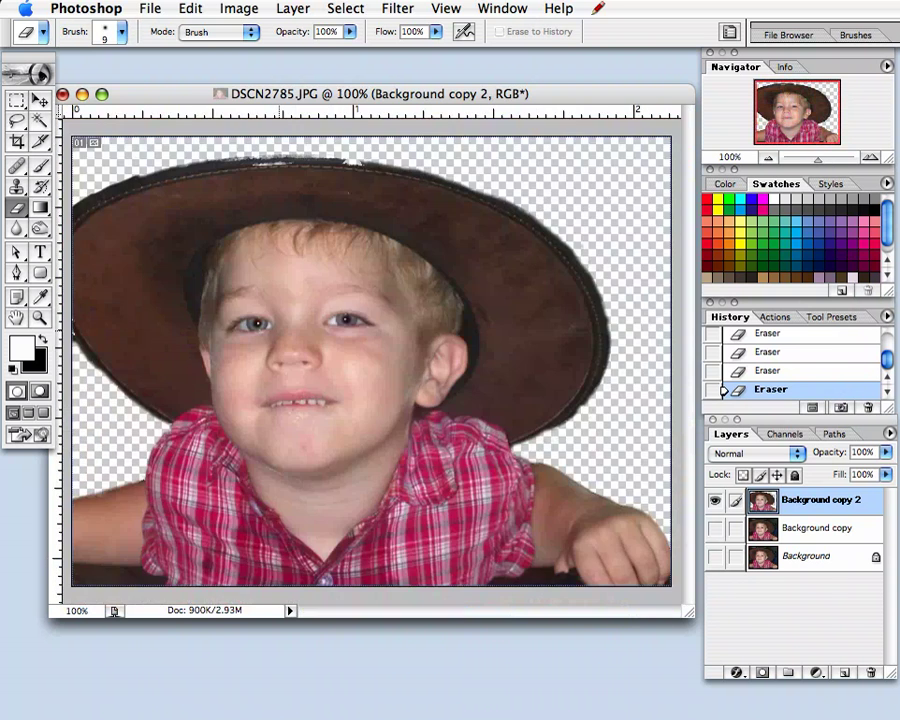
pyautogui.press('super+minus')
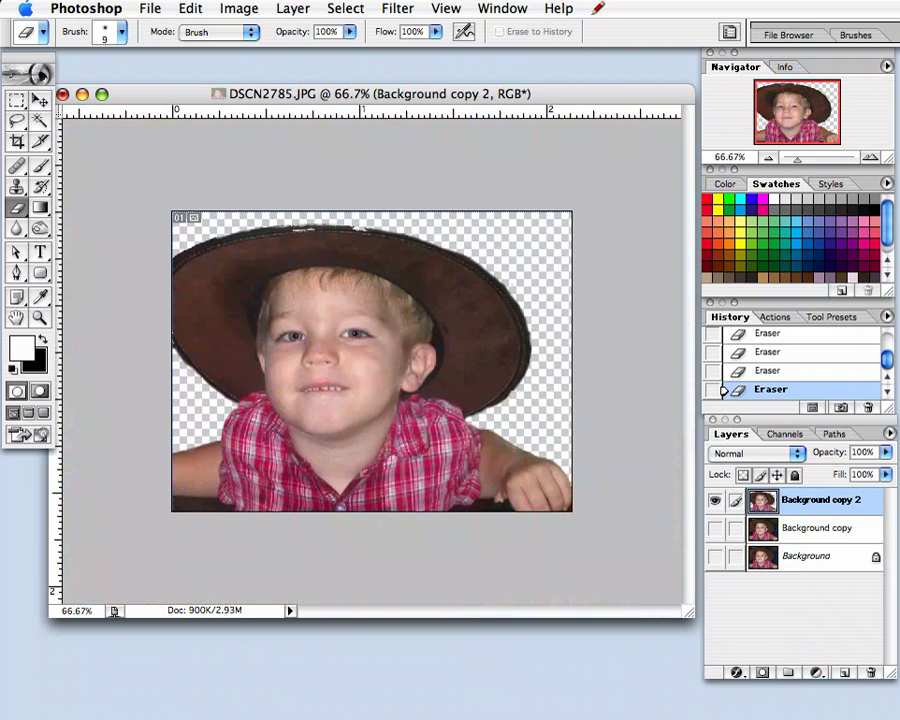
pyautogui.click(714, 528)
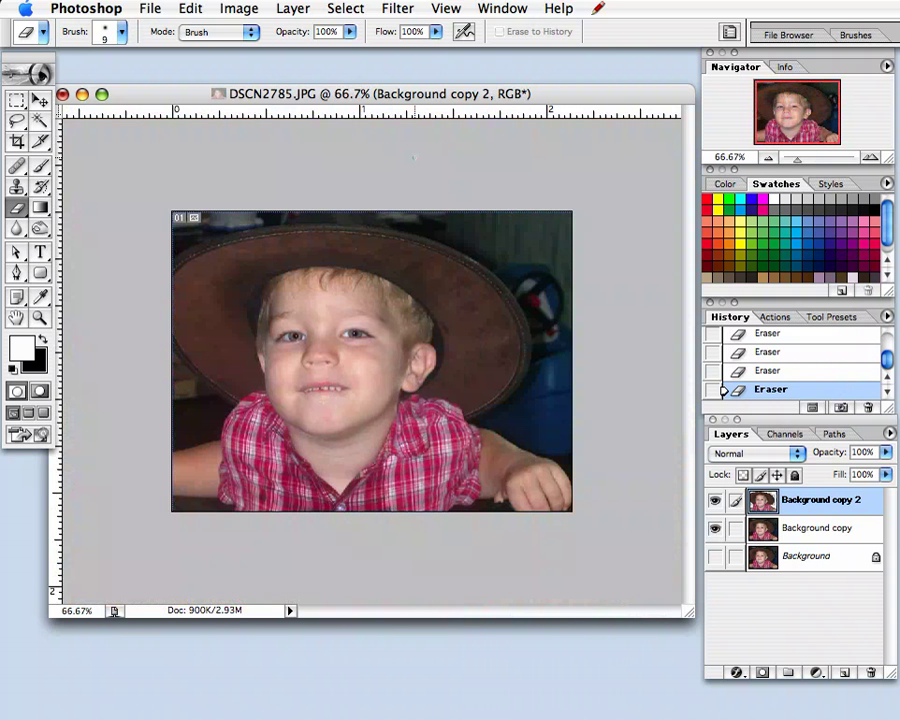
pyautogui.click(816, 528)
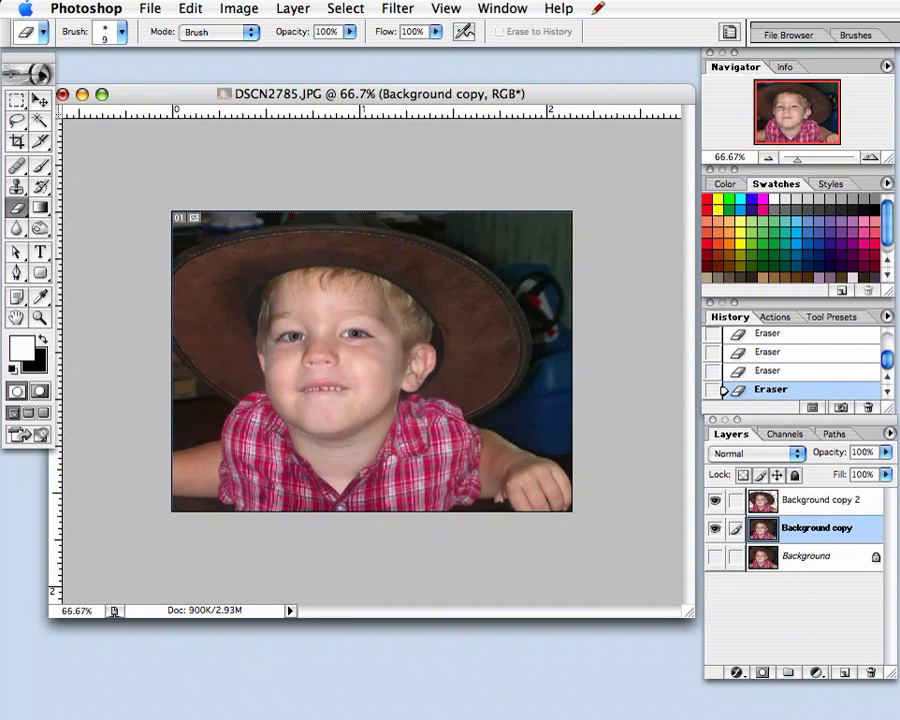
# Start a Gaussian Blur on the Background copy layer with a radius of 8.1 pixels
pyautogui.click(397, 8)
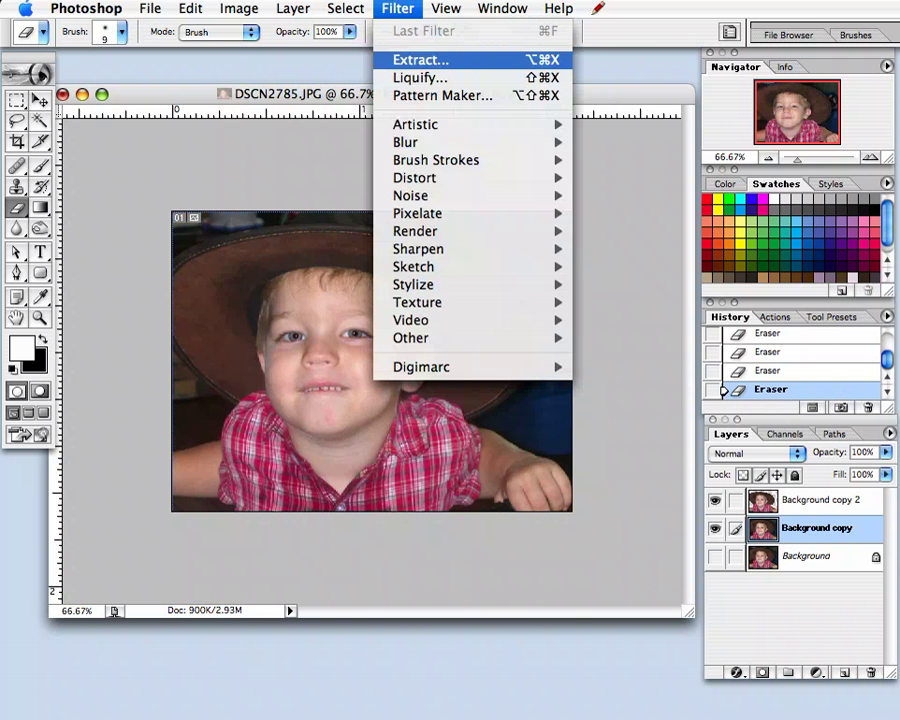
pyautogui.moveTo(405, 142)
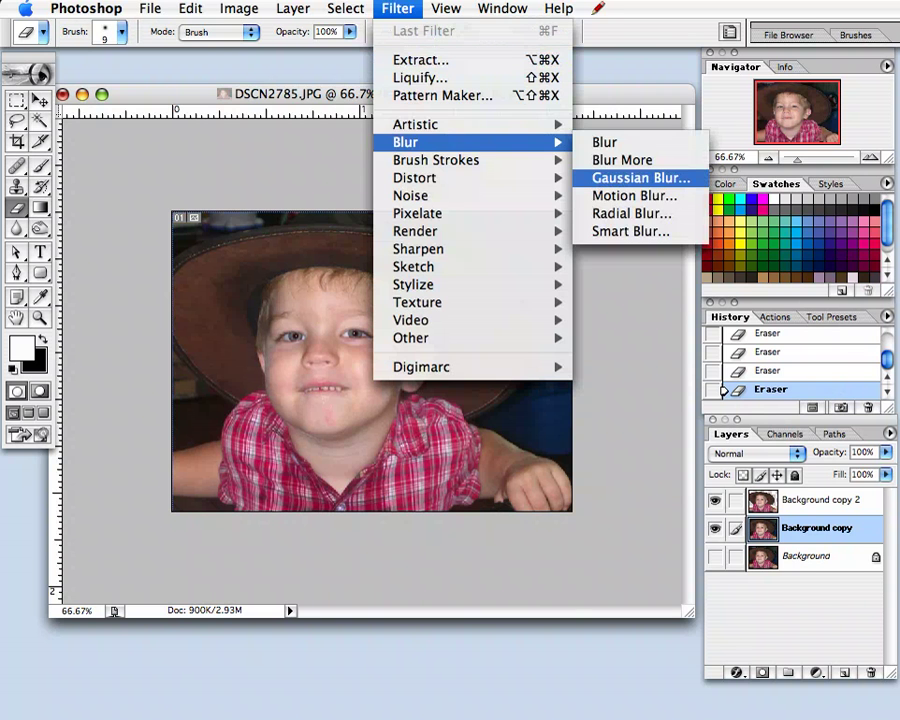
pyautogui.click(640, 177)
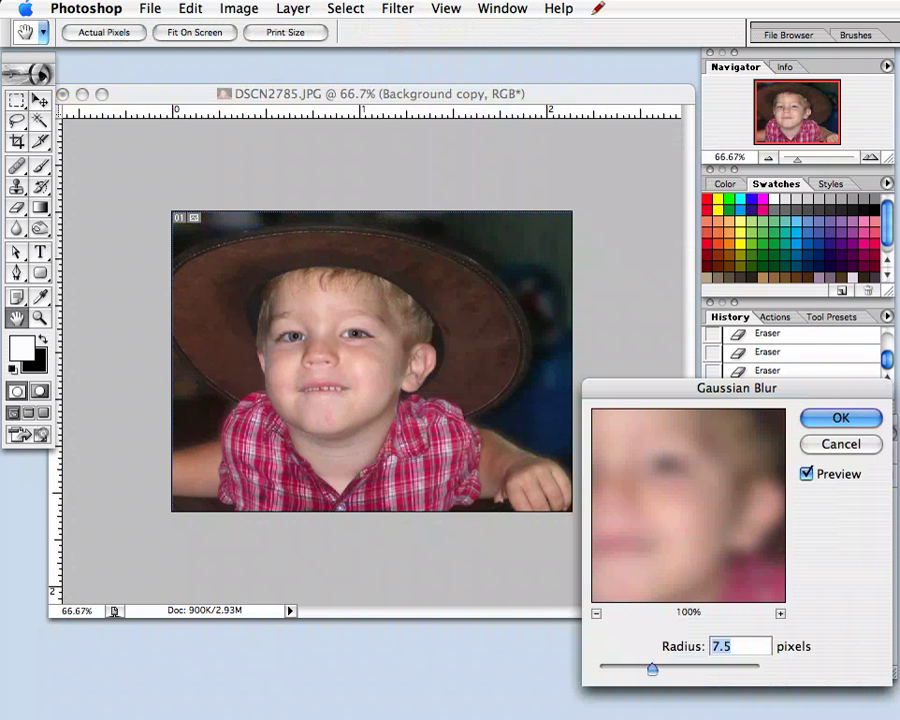
pyautogui.write('8.1')
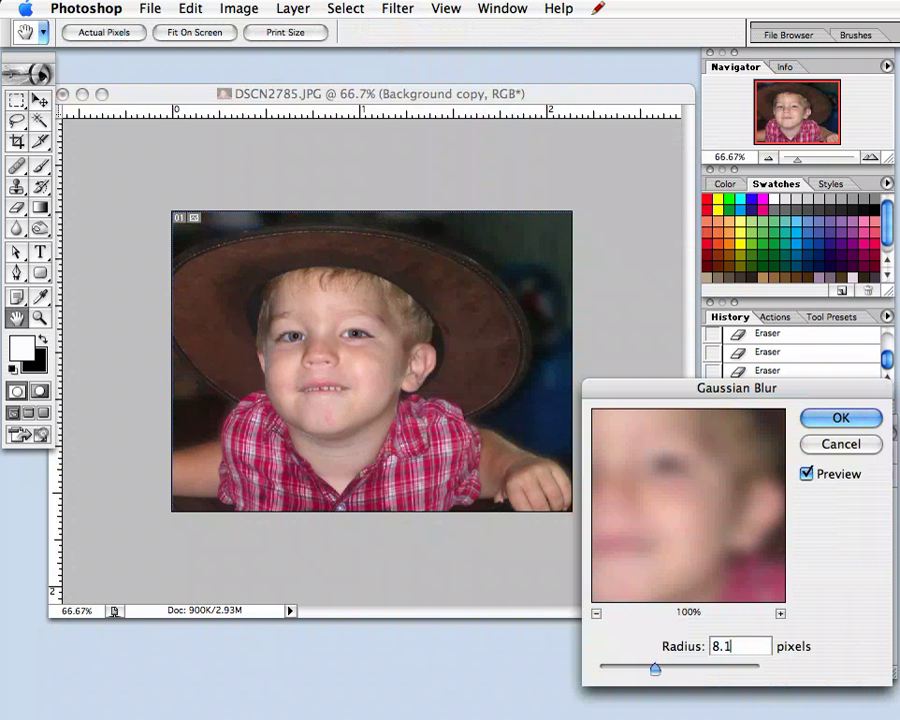
# Try Gaussian Blur radii between 3.4 and 18.9 pixels, including 3.7, 5.5 and 8.8, to compare the background softness
pyautogui.press('BackSpace')
pyautogui.press('BackSpace')
pyautogui.press('BackSpace')
pyautogui.write('3.7')
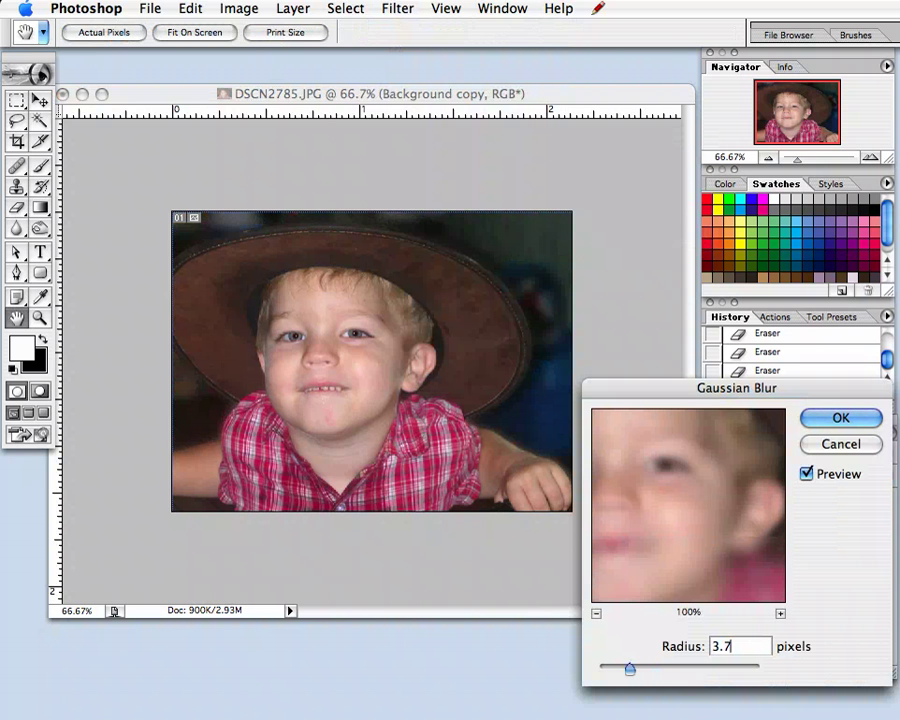
pyautogui.press('BackSpace')
pyautogui.write('4')
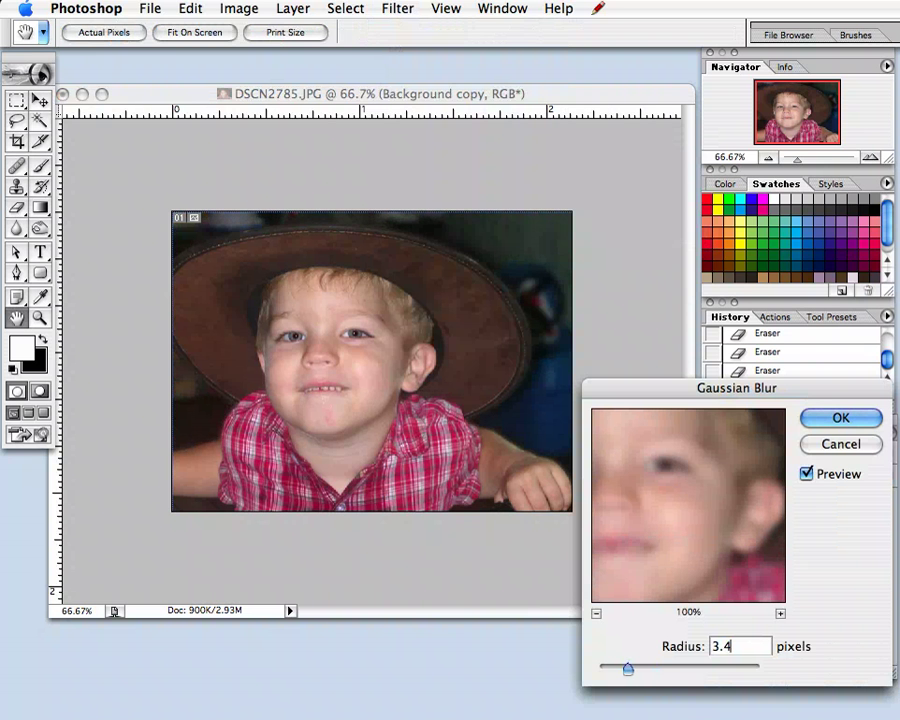
pyautogui.press('BackSpace')
pyautogui.write('5')
pyautogui.press('BackSpace')
pyautogui.press('BackSpace')
pyautogui.press('BackSpace')
pyautogui.write('5.5')
pyautogui.press('BackSpace')
pyautogui.press('BackSpace')
pyautogui.press('BackSpace')
pyautogui.write('4.8')
pyautogui.press('BackSpace')
pyautogui.press('BackSpace')
pyautogui.press('BackSpace')
pyautogui.write('7.7')
pyautogui.press('BackSpace')
pyautogui.press('BackSpace')
pyautogui.press('BackSpace')
pyautogui.write('8.8')
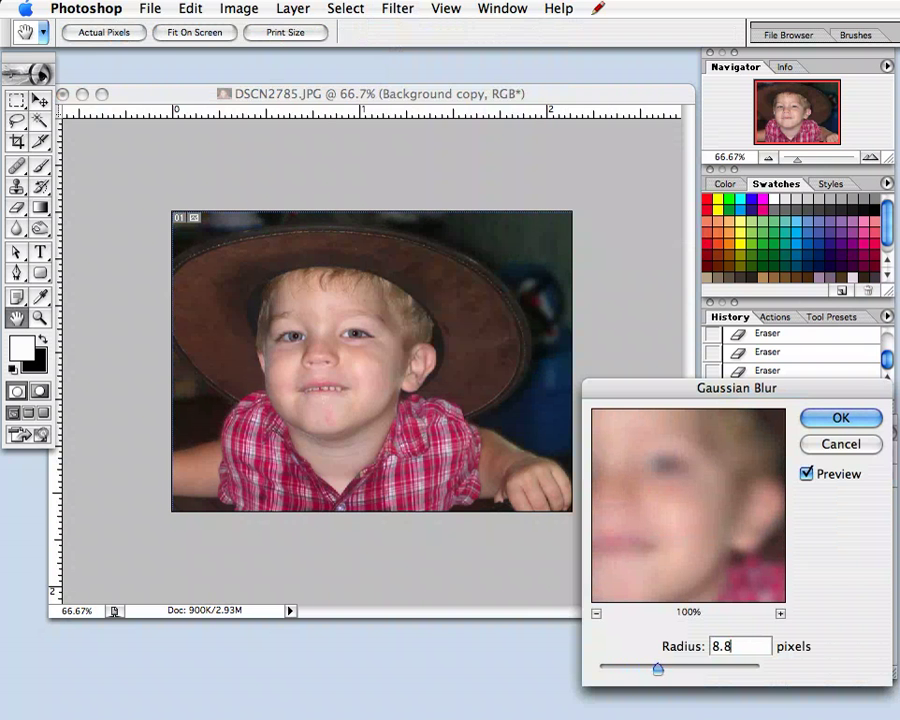
pyautogui.press('BackSpace')
pyautogui.press('BackSpace')
pyautogui.press('BackSpace')
pyautogui.write('18.9')
# Set the Gaussian Blur radius to about 7.5 pixels and apply the blur to the background layer
pyautogui.press('BackSpace')
pyautogui.press('BackSpace')
pyautogui.press('BackSpace')
pyautogui.press('BackSpace')
pyautogui.write('7.7')
pyautogui.press('Down')
pyautogui.press('Down')
pyautogui.press('Return')
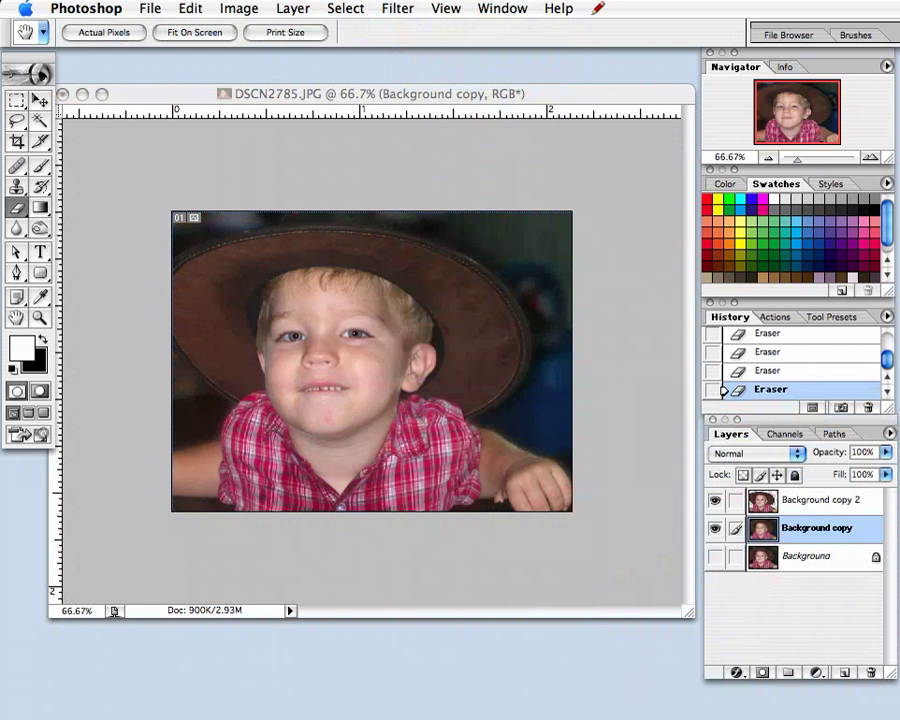